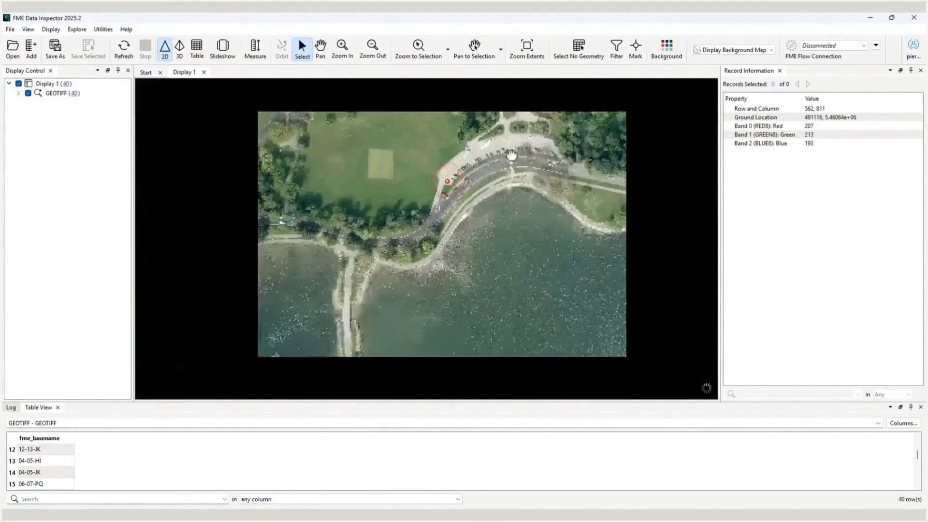
- Zoom into the white no-data areas of the GEOTIFF imagery and query the band values of individual white pixels
scroll(474, 189, up, 5)
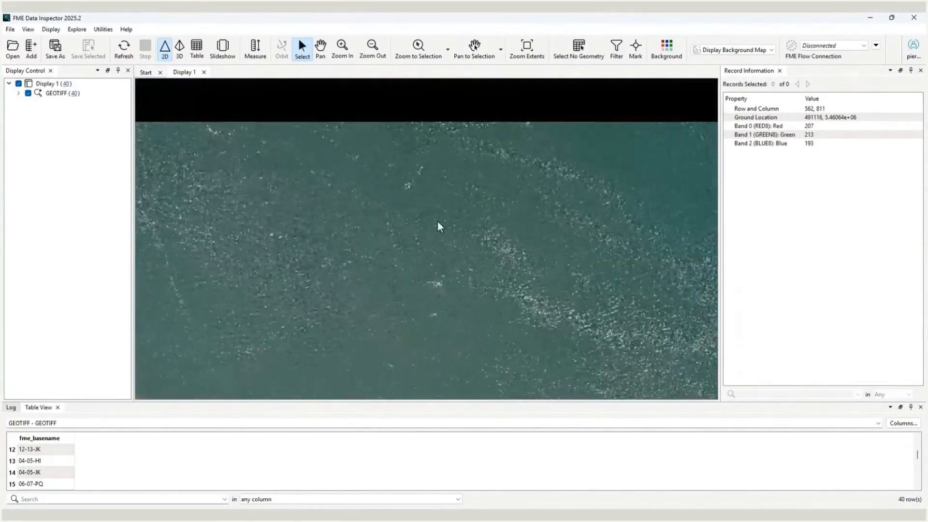
scroll(437, 232, down, 3)
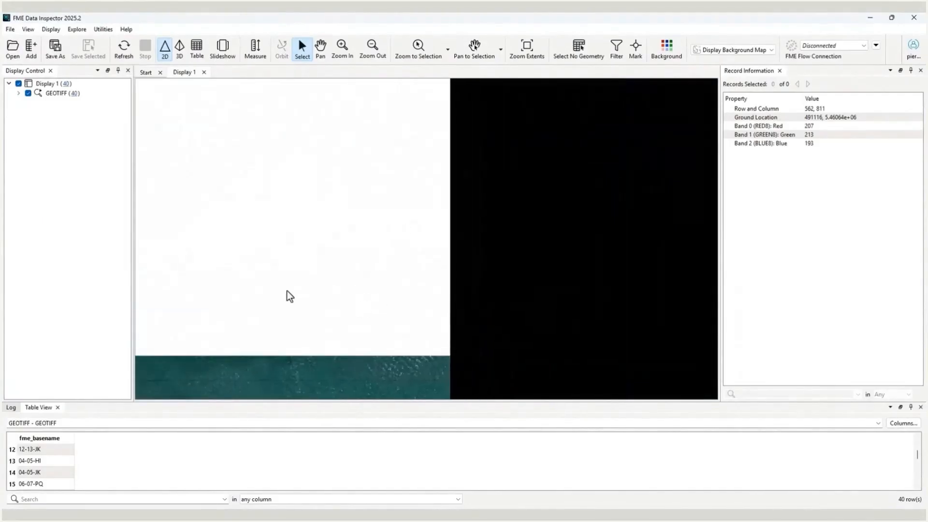
scroll(394, 302, up, 3)
scroll(488, 335, up, 3)
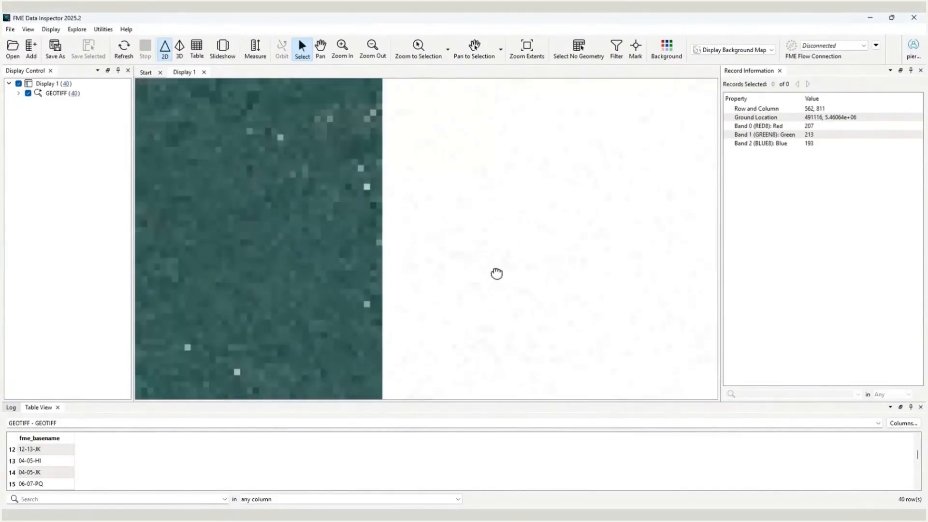
scroll(395, 309, up, 3)
click(399, 346)
click(411, 312)
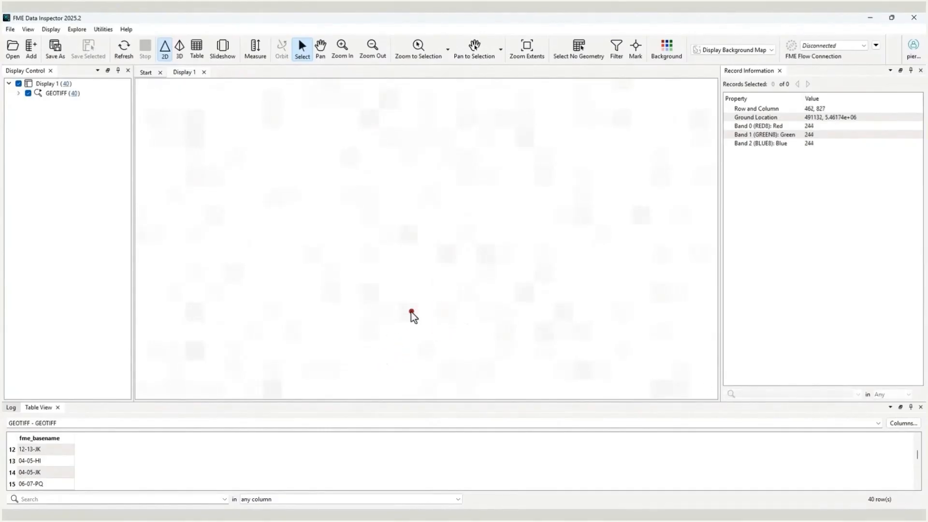
click(408, 239)
scroll(452, 210, down, 5)
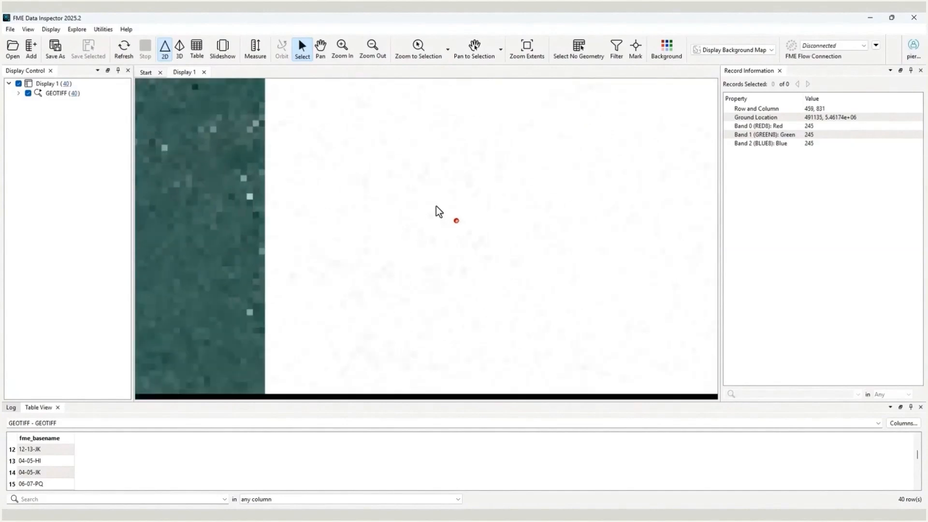
mouse_move(430, 184)
mouse_down()
mouse_move(442, 326)
mouse_move(431, 255)
mouse_move(460, 248)
mouse_up()
scroll(463, 248, up, 3)
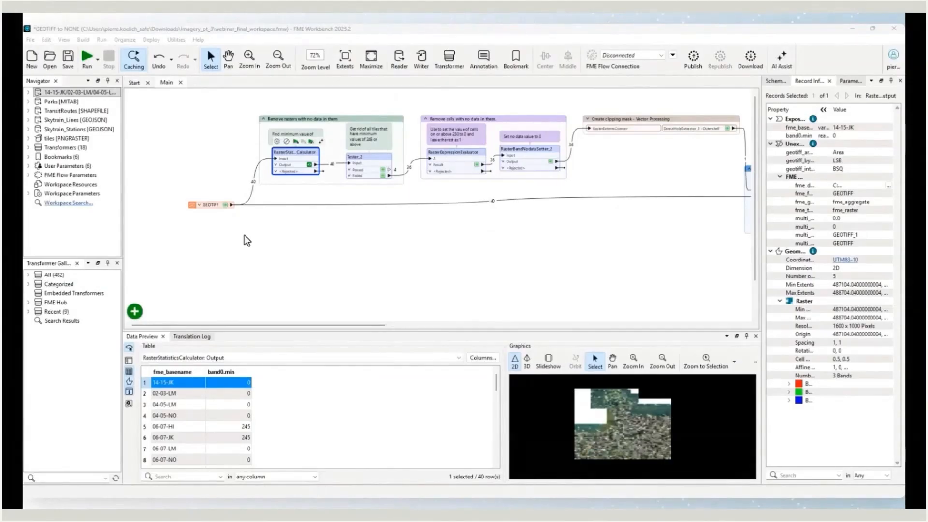
- In FME Workbench, preview the GEOTIFF reader's cached data and survey the workflow through to the web map tile section
click(228, 206)
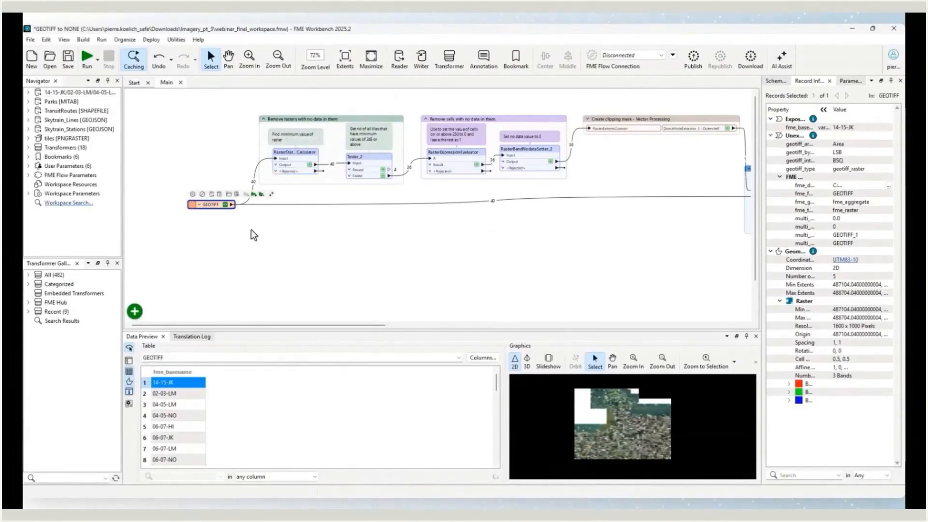
scroll(288, 237, right, 10)
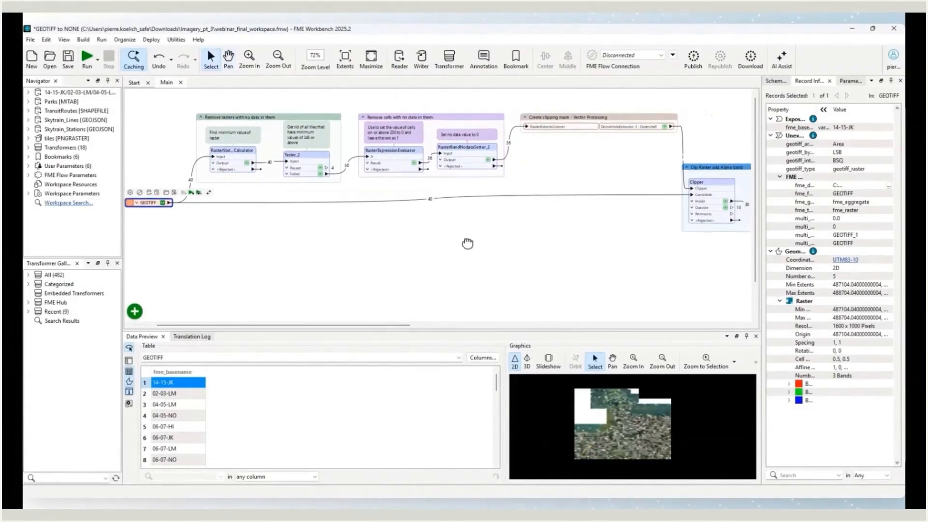
scroll(410, 253, right, 20)
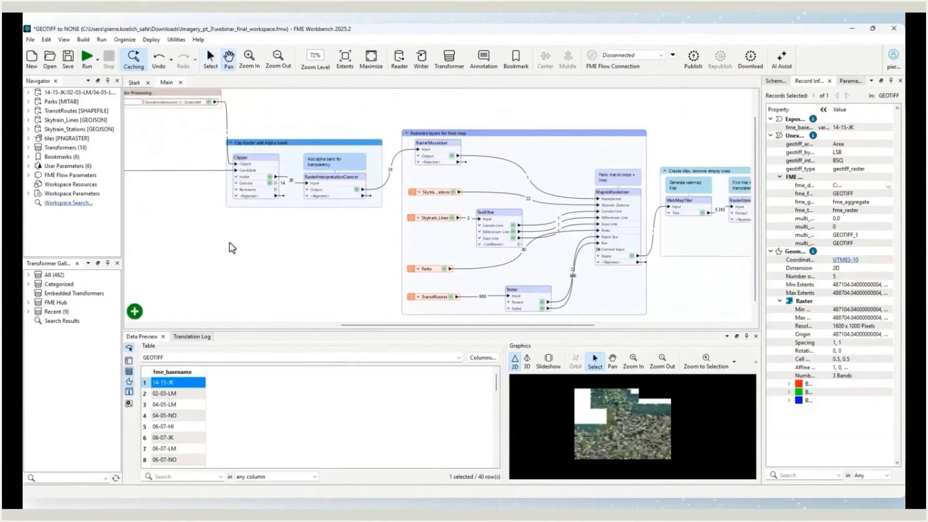
scroll(154, 243, left, 20)
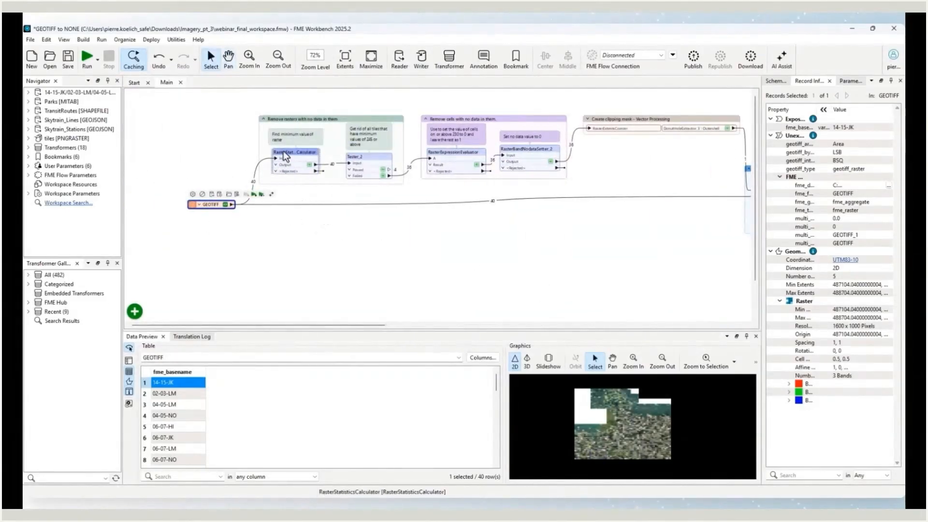
- Inspect the white tiles in the GEOTIFF graphics preview by selecting several of them, including 04-05-HI and 02-03-HI
scroll(597, 410, up, 1)
scroll(578, 399, up, 2)
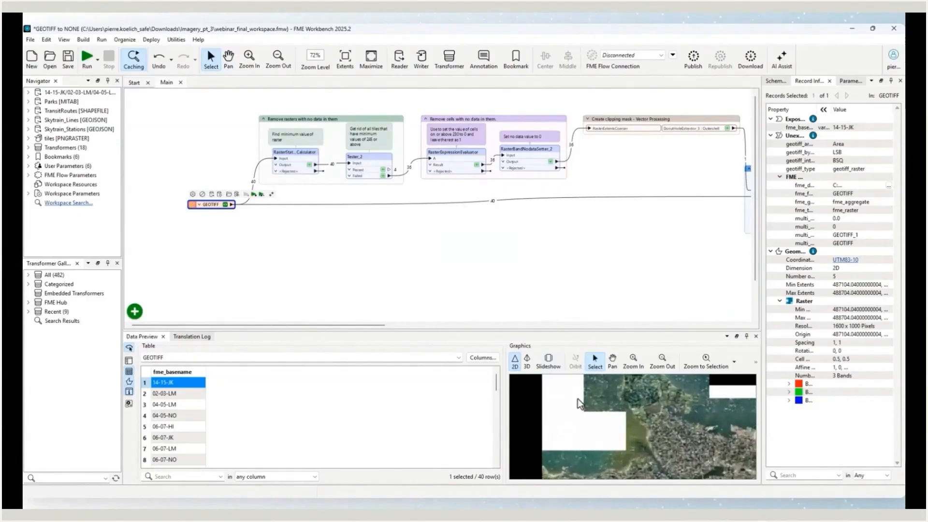
click(537, 404)
click(549, 442)
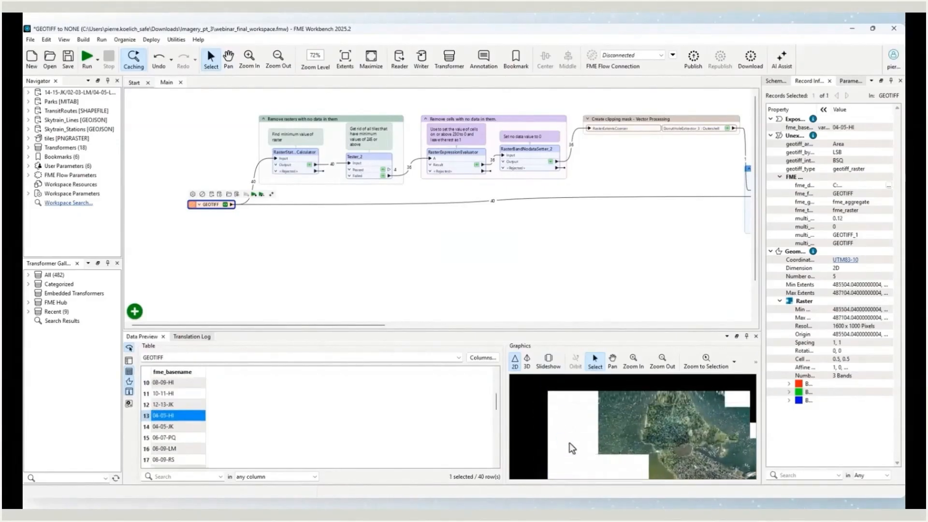
click(607, 410)
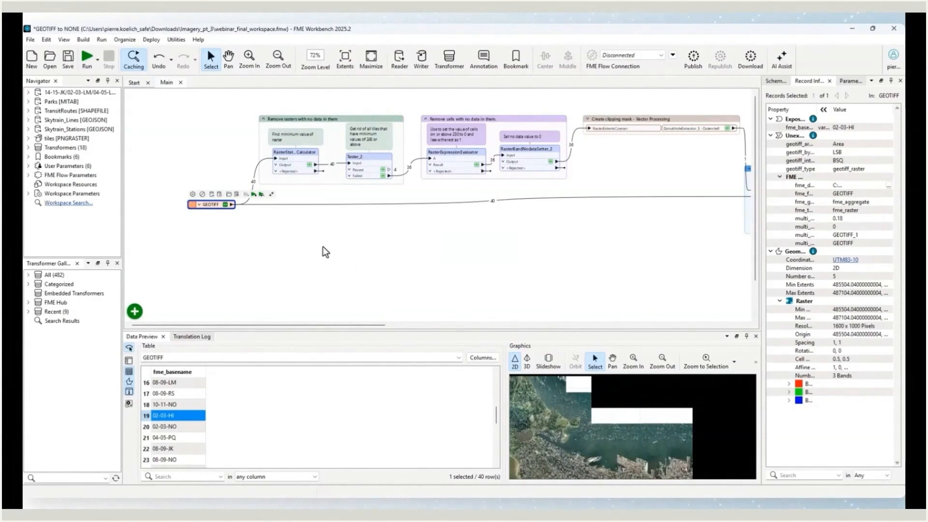
- Review the RasterStatisticsCalculator parameters, checking which statistics are calculated for band 0, and close the dialog
double_click(285, 154)
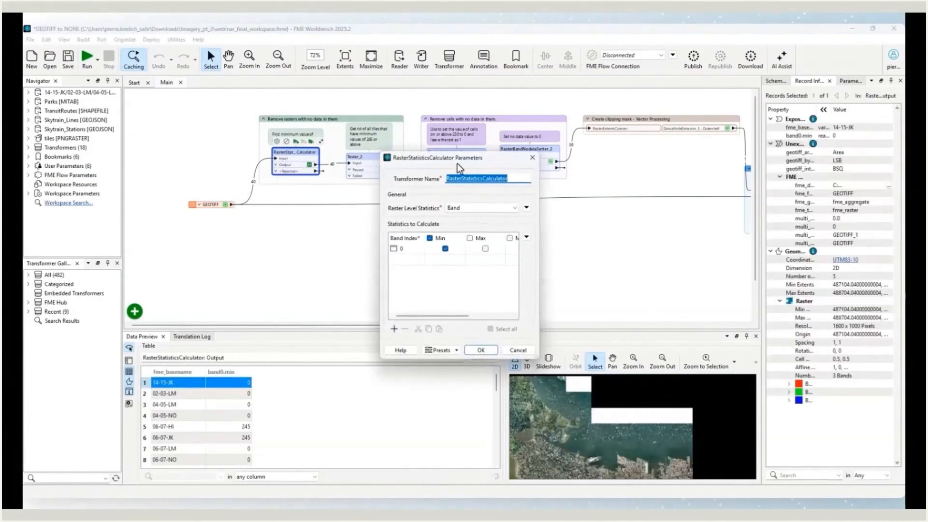
drag(446, 147, 434, 131)
click(410, 260)
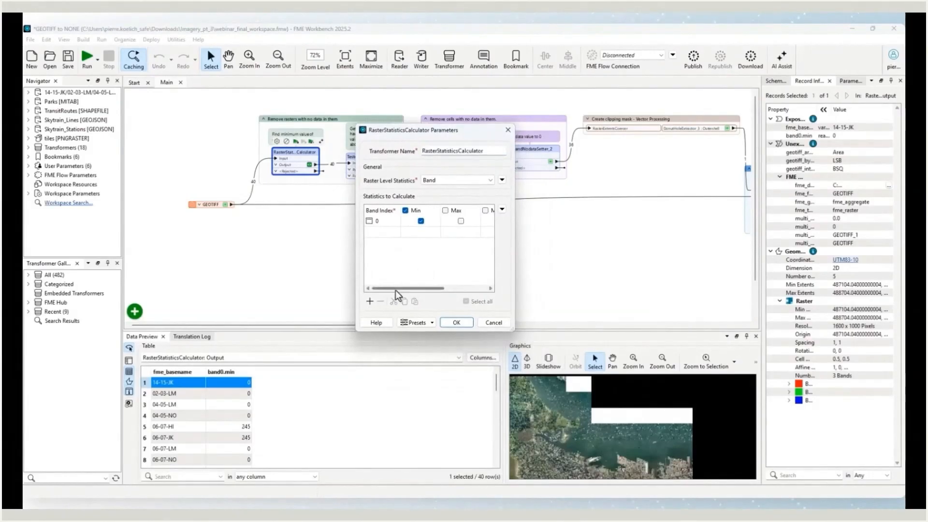
mouse_move(395, 290)
mouse_down()
mouse_move(442, 286)
mouse_move(390, 288)
mouse_up()
click(454, 322)
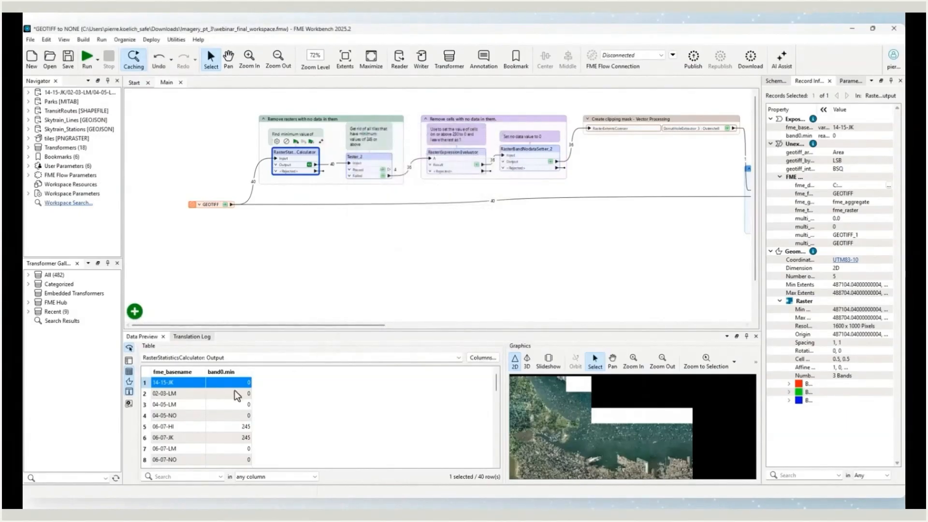
- Compare the band0.min values of the tiles in the RasterStatisticsCalculator output, selecting rows such as 06-07-JK, 02-03-HI and 02-03-NO
scroll(230, 384, down, 1)
click(221, 395)
click(224, 405)
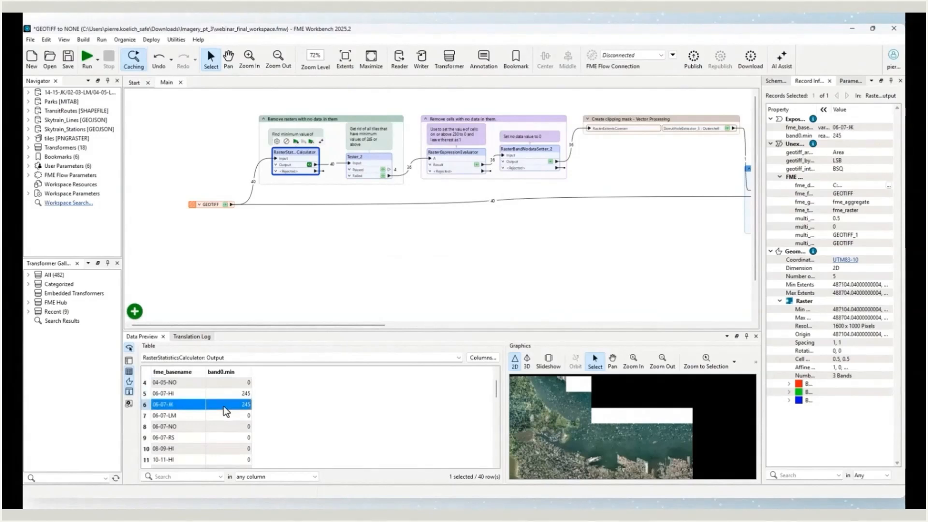
scroll(229, 432, down, 2)
scroll(227, 427, down, 2)
click(227, 416)
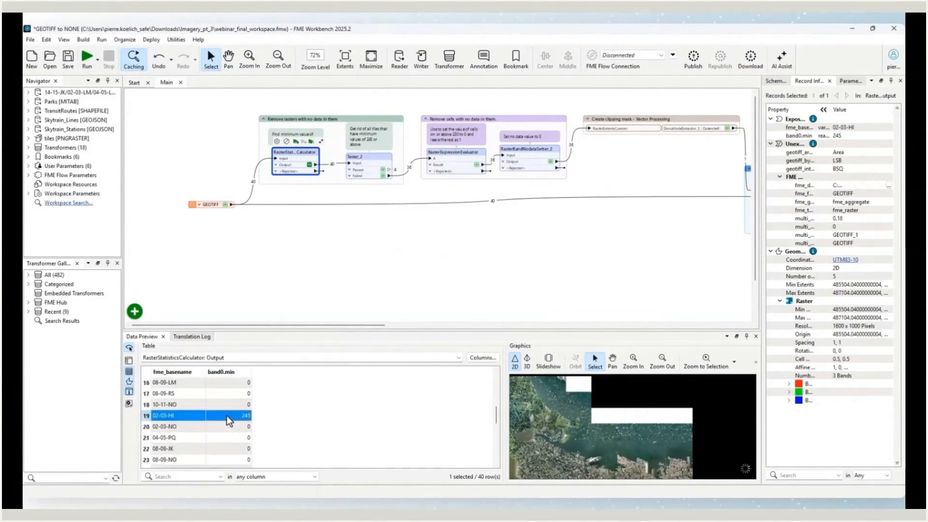
click(222, 431)
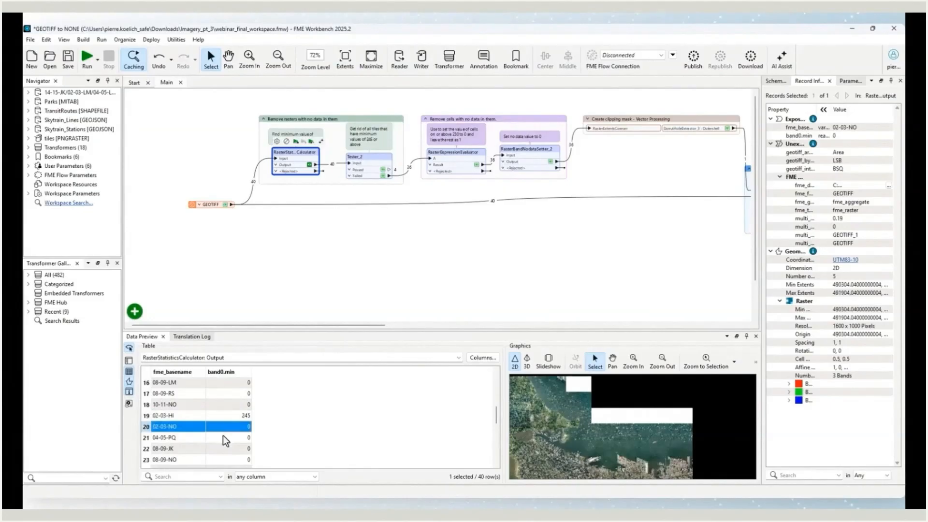
click(226, 437)
click(231, 414)
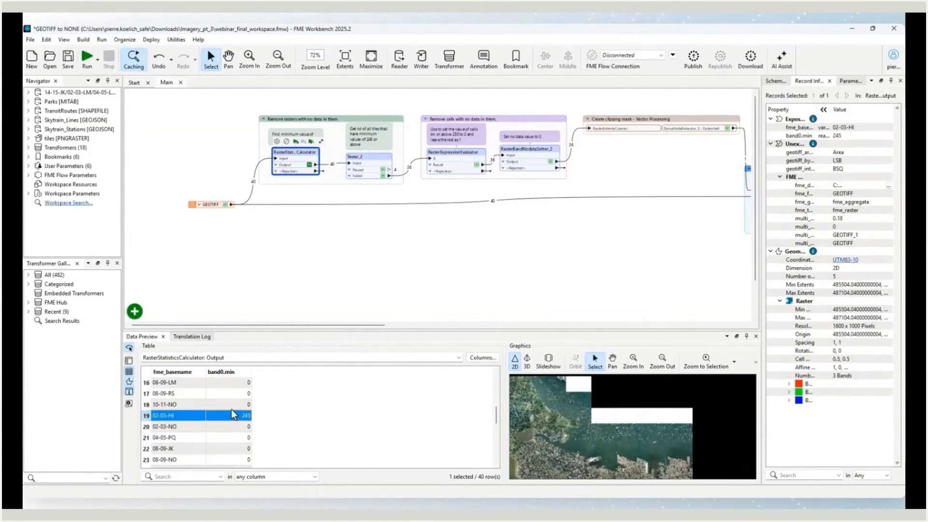
- Review the Tester_2 test clause on band0.min and close its parameters
click(359, 164)
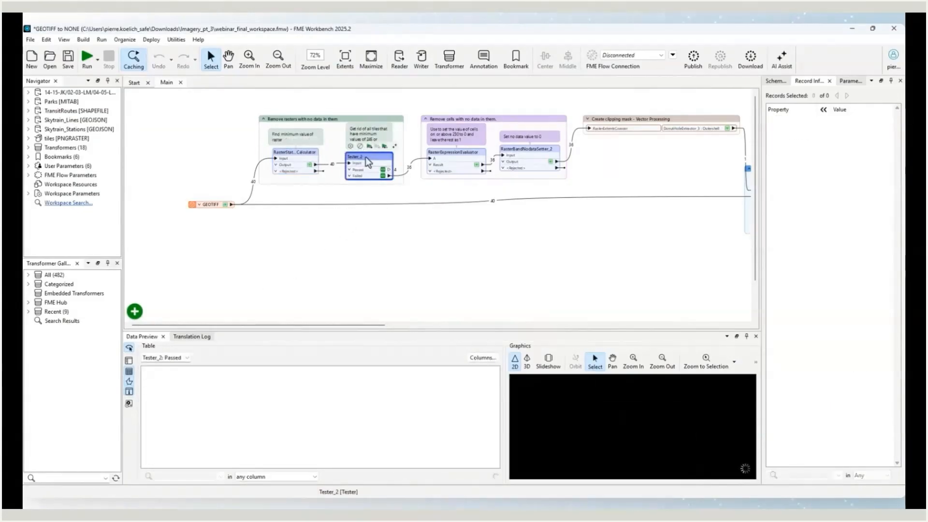
double_click(365, 157)
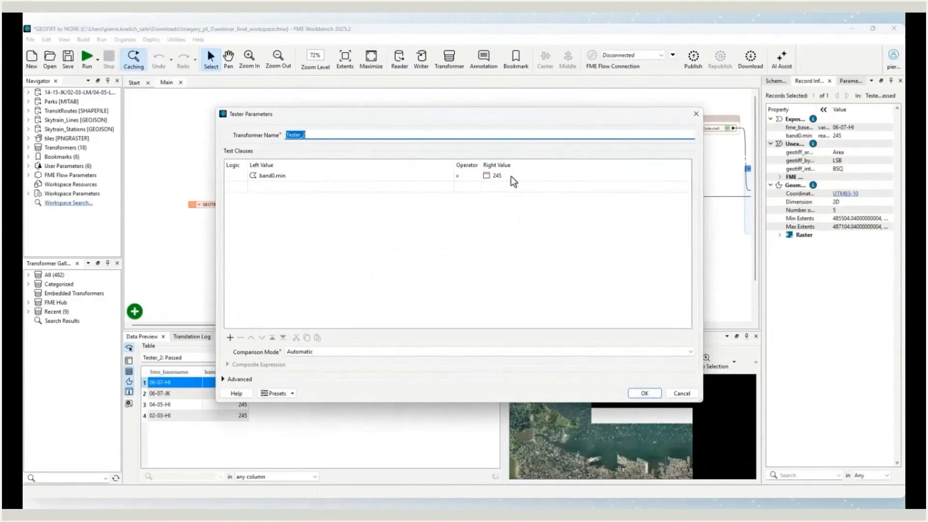
click(645, 393)
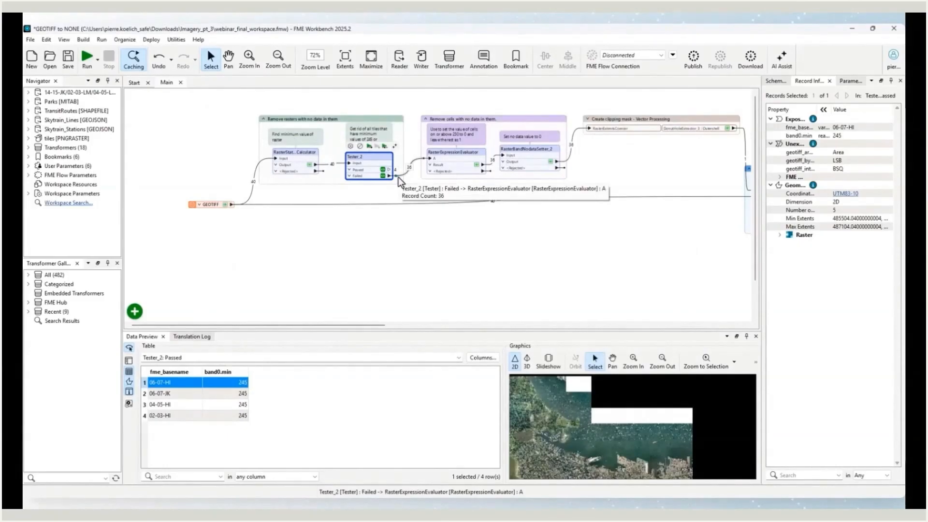
- Examine the partly white tiles in Tester_2's Failed output, selecting 04-05-PQ and 02-03-NO in the graphics preview
scroll(617, 431, up, 3)
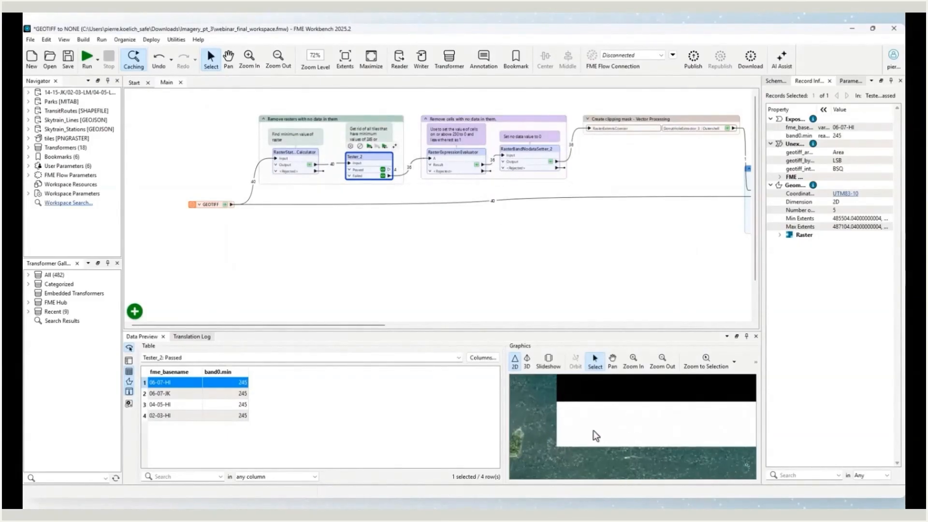
click(618, 441)
scroll(617, 441, down, 2)
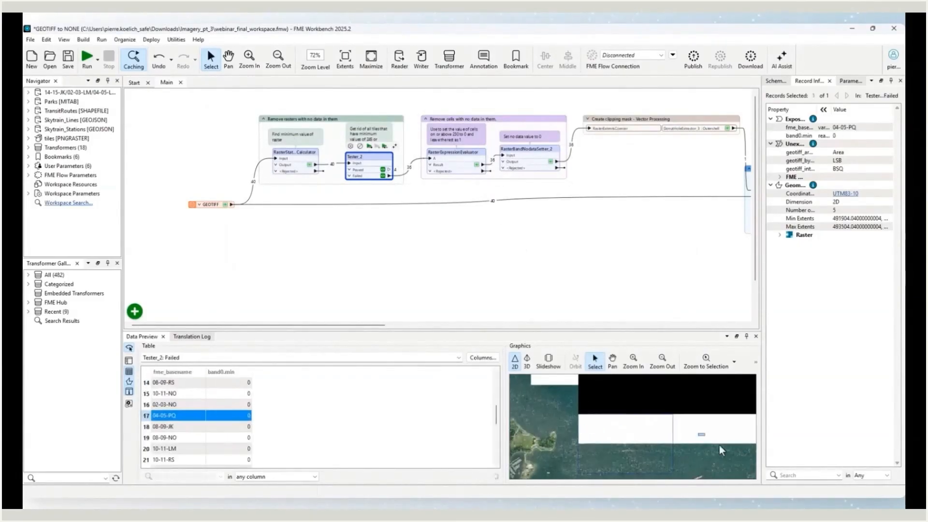
scroll(564, 417, down, 1)
drag(564, 416, 639, 448)
click(621, 410)
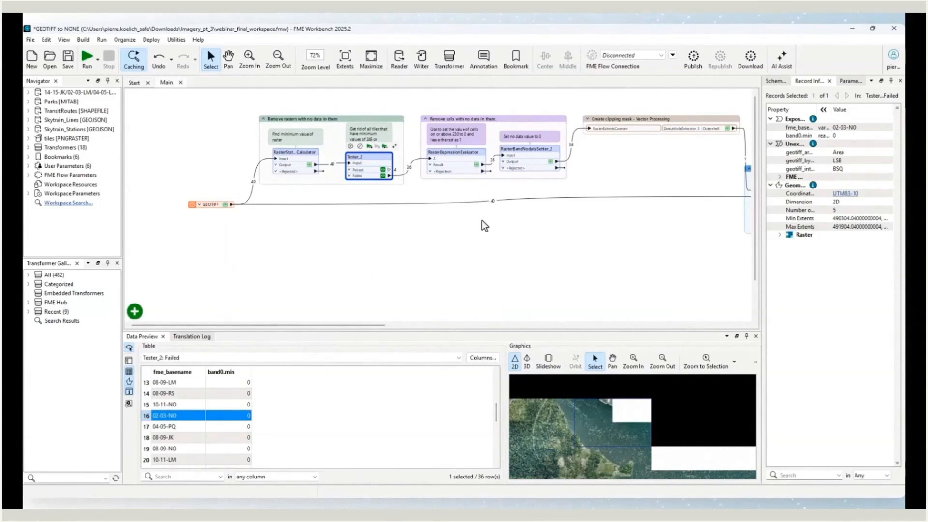
- Open the RasterExpressionEvaluator parameters and check the available raster modes, leaving One Raster selected
drag(485, 249, 323, 260)
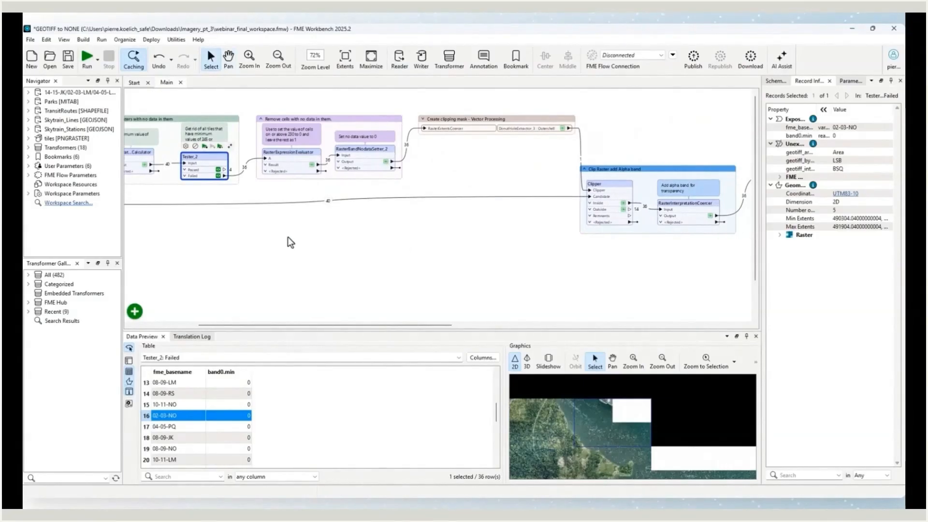
double_click(280, 159)
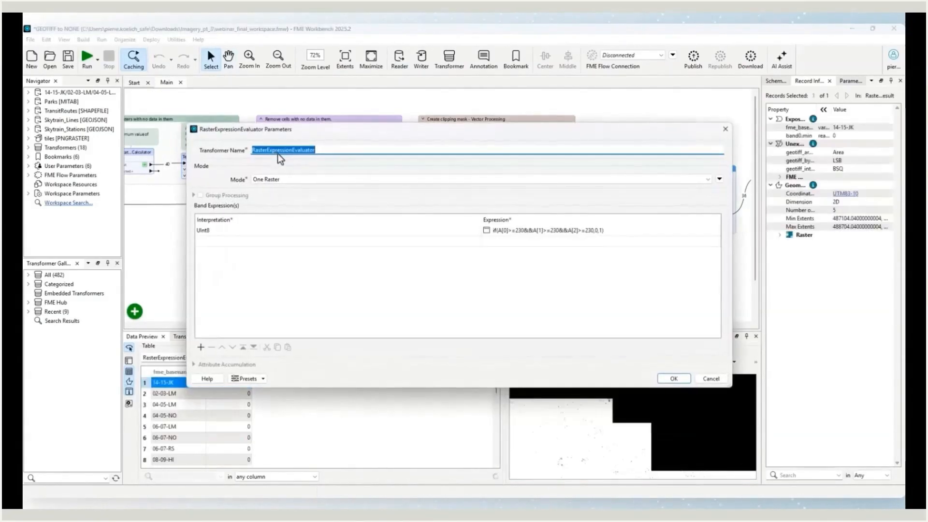
click(319, 150)
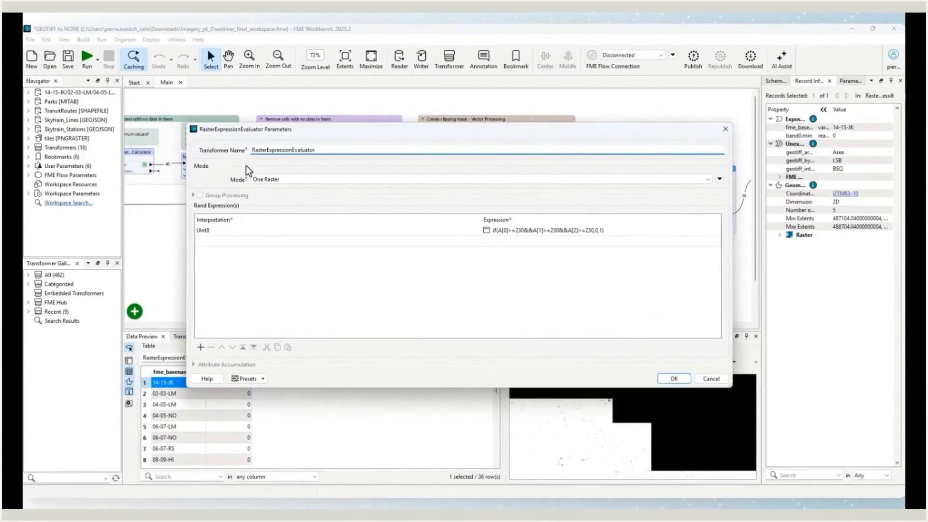
click(286, 181)
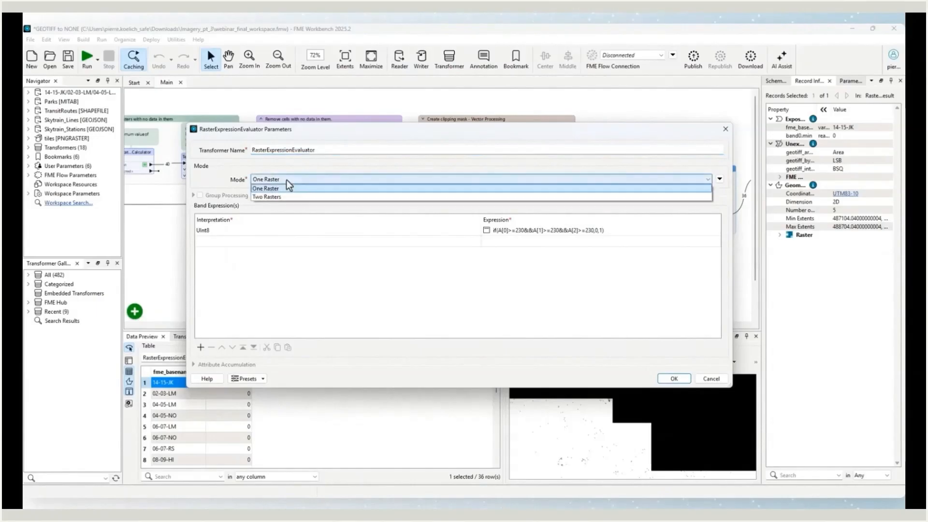
click(286, 180)
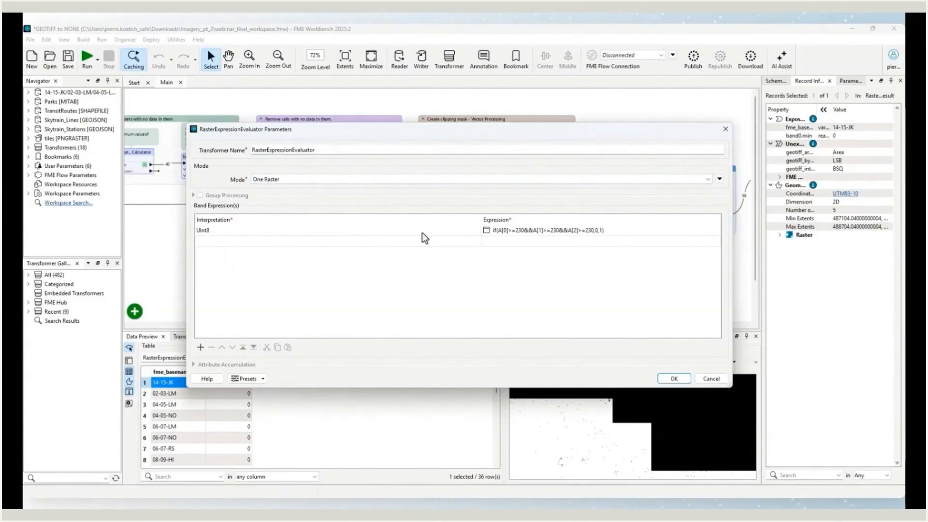
- Review the UInt8 band expression's conditions on A[0], A[1] and A[2], and accept the RasterExpressionEvaluator parameters
click(494, 233)
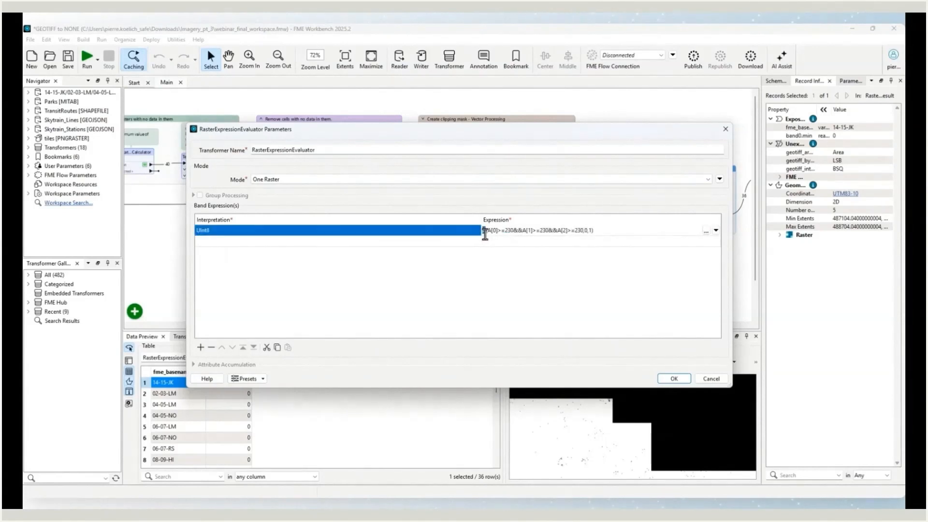
drag(487, 231, 497, 231)
drag(513, 231, 499, 232)
click(510, 232)
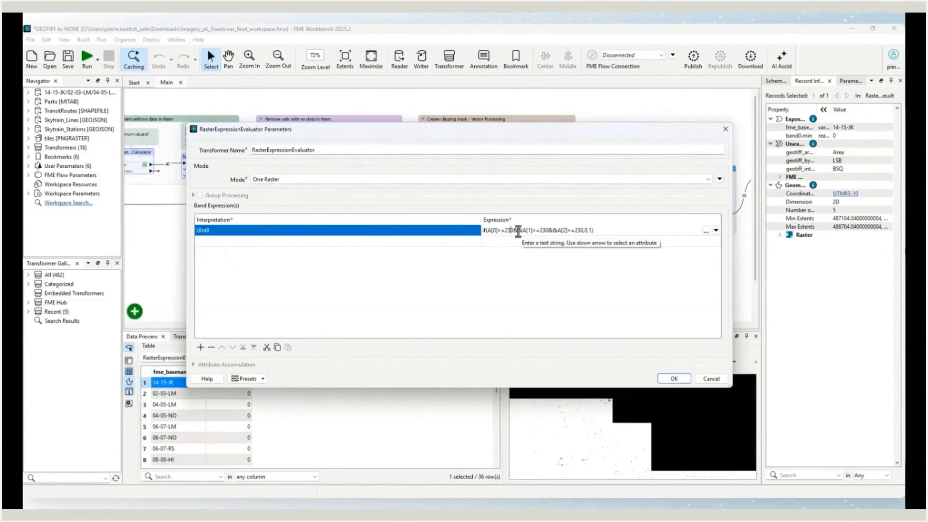
drag(522, 231, 533, 231)
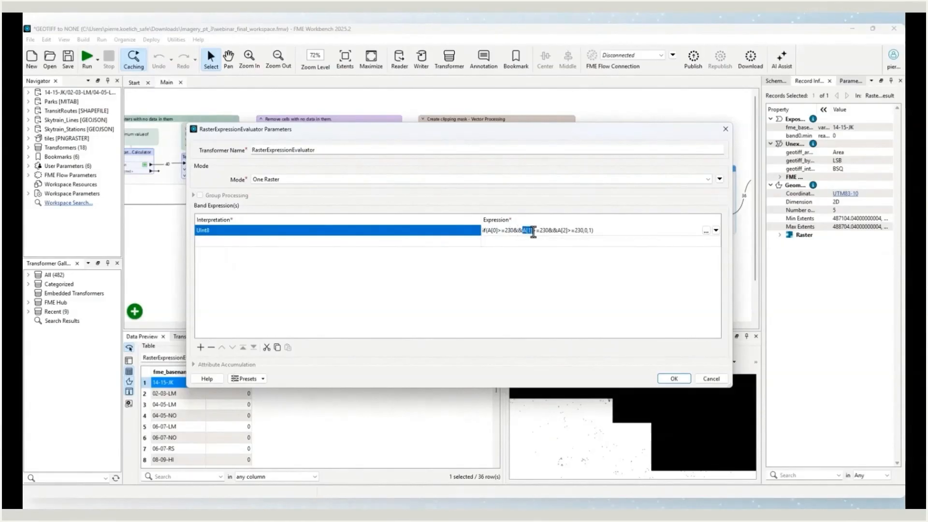
click(538, 231)
click(537, 233)
click(537, 232)
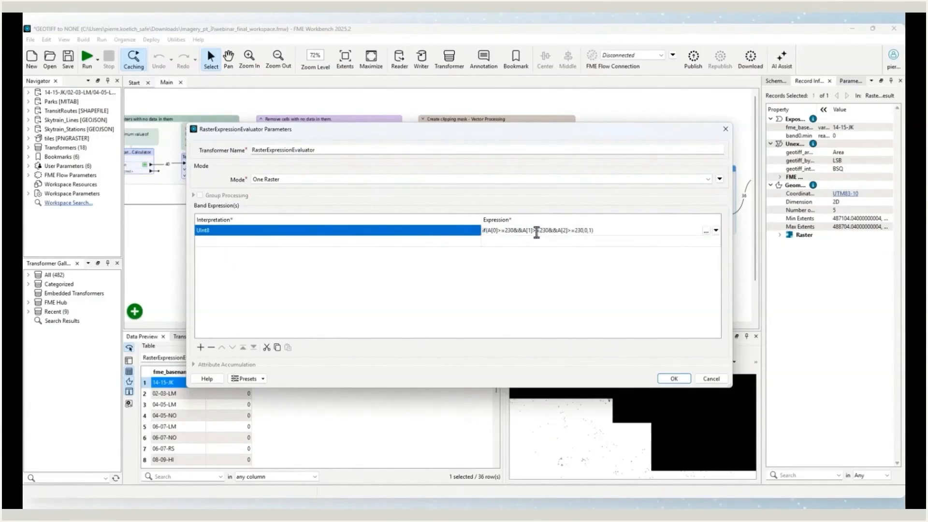
drag(532, 232, 544, 232)
click(545, 233)
drag(557, 231, 583, 235)
click(582, 231)
click(671, 380)
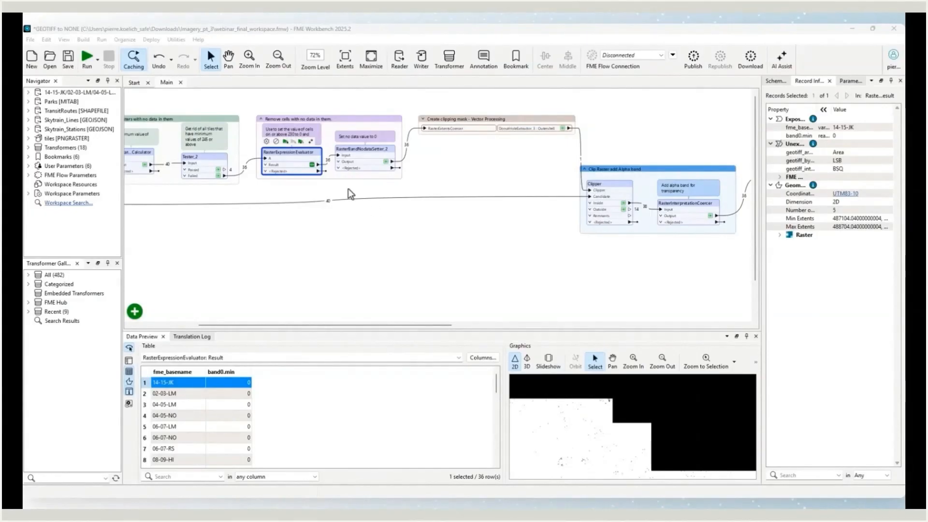
- Examine the RasterExpressionEvaluator Result output in the graphics preview, from the whole mosaic down to the scattered black cells
click(312, 165)
scroll(572, 397, down, 5)
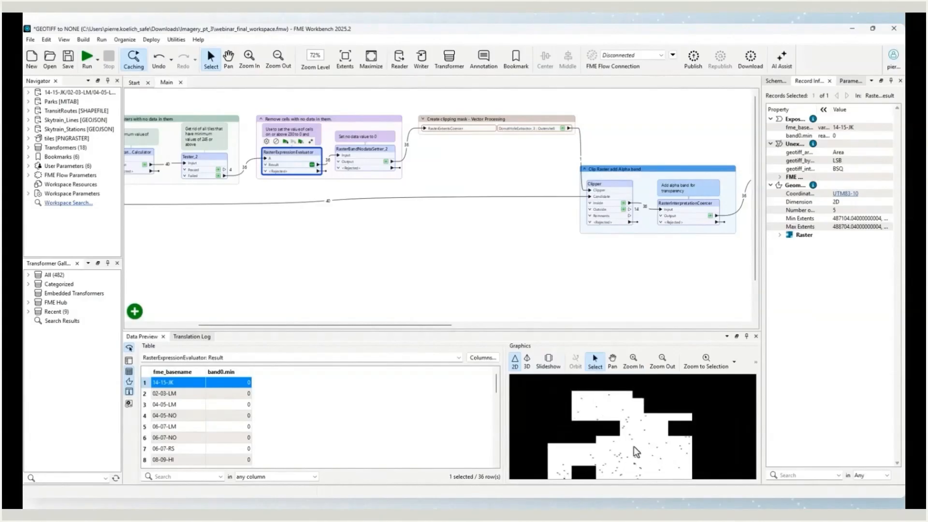
scroll(602, 417, up, 4)
drag(604, 424, 625, 429)
scroll(661, 418, up, 2)
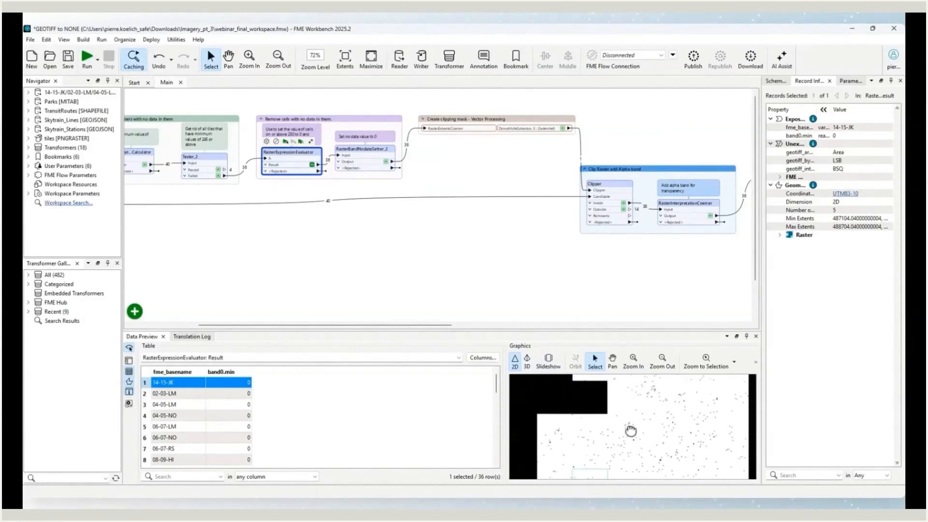
scroll(619, 445, down, 4)
scroll(604, 465, up, 3)
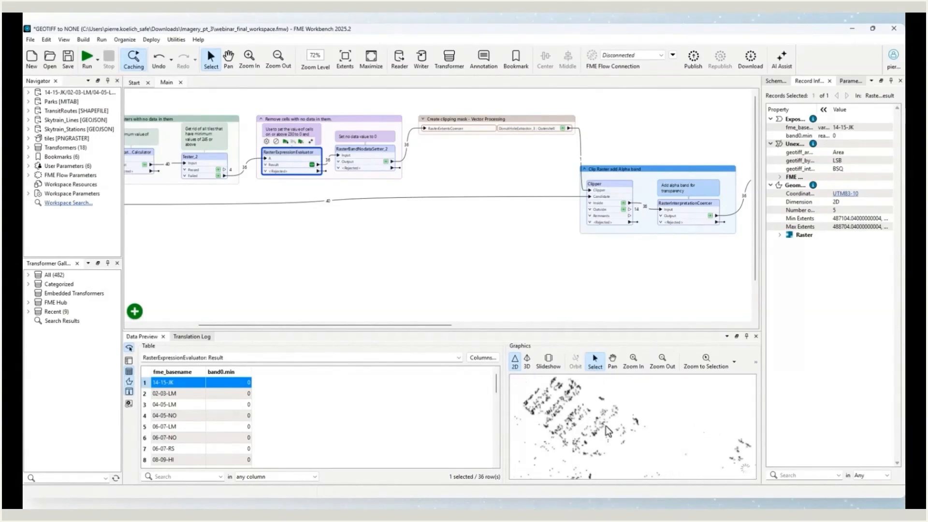
scroll(592, 438, up, 2)
scroll(565, 430, down, 2)
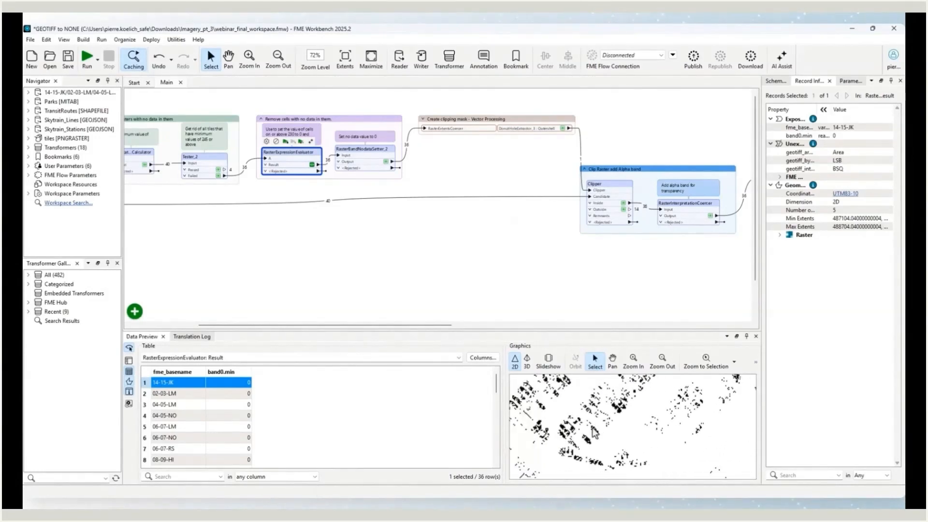
- Show Tester_2's Failed output for the same harbour area and query the RGB band values of individual cells around the boats
click(218, 175)
scroll(643, 434, up, 4)
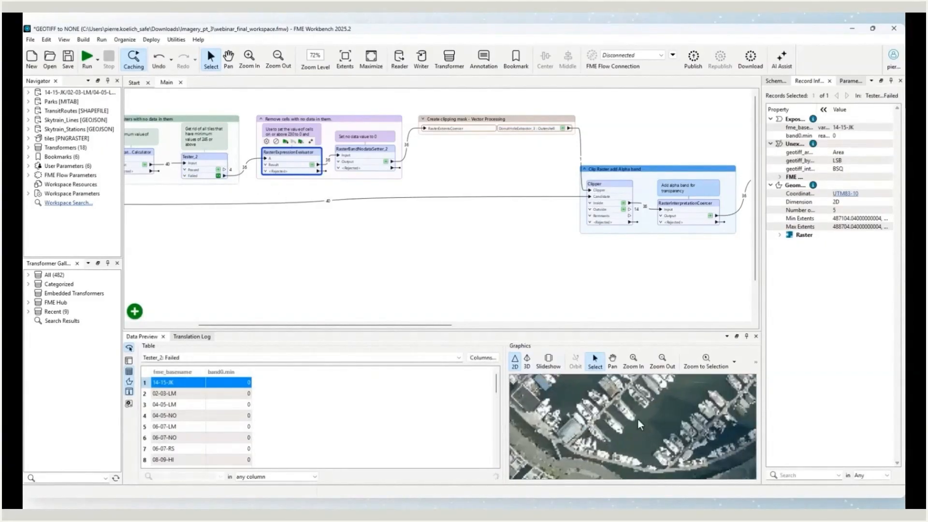
scroll(617, 444, up, 2)
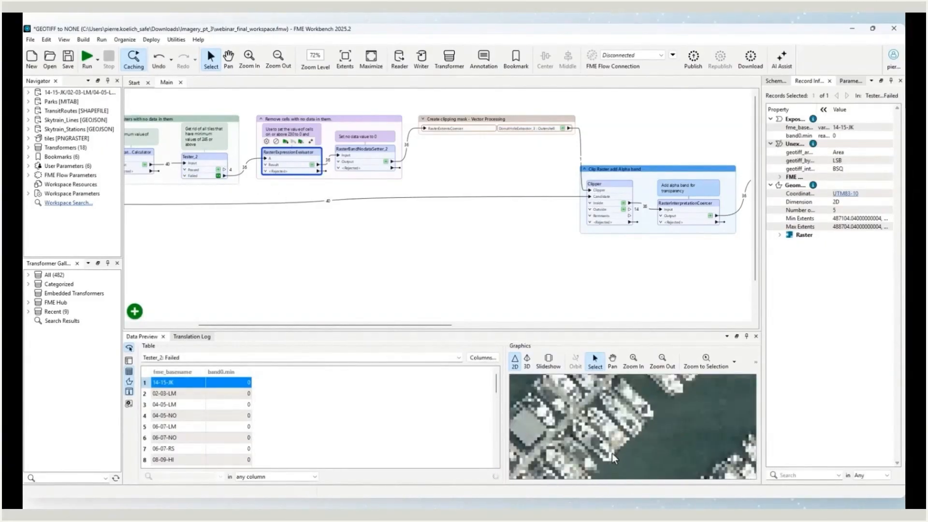
click(612, 459)
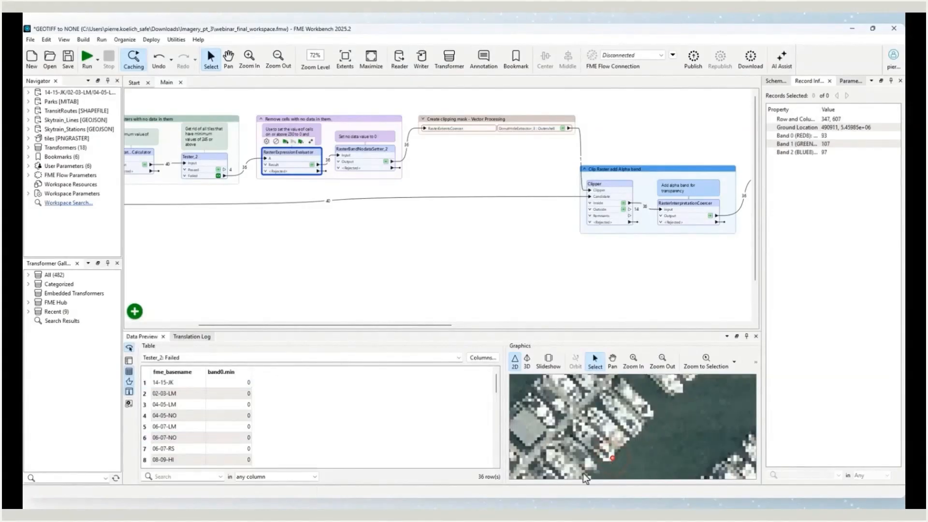
click(588, 464)
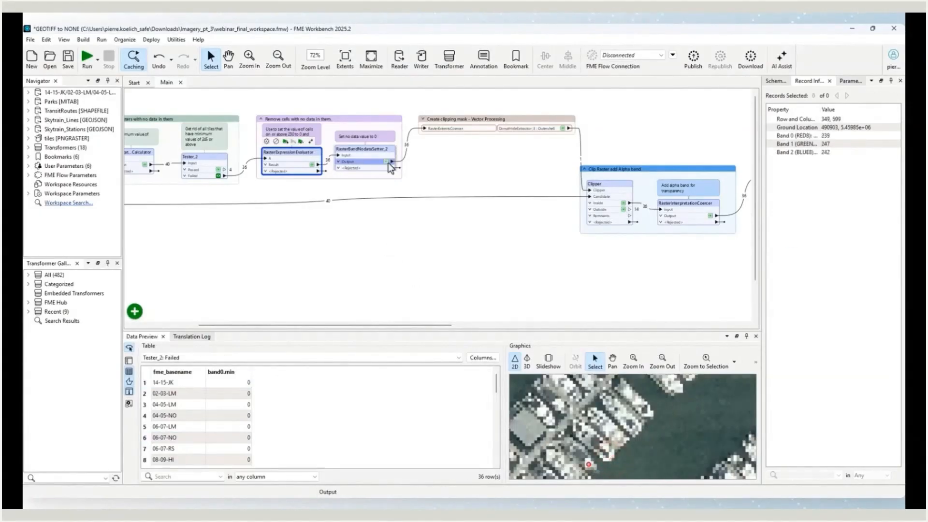
- Return to the RasterExpressionEvaluator Result output and query the Band 0 value of cells in the preview
click(687, 203)
click(316, 165)
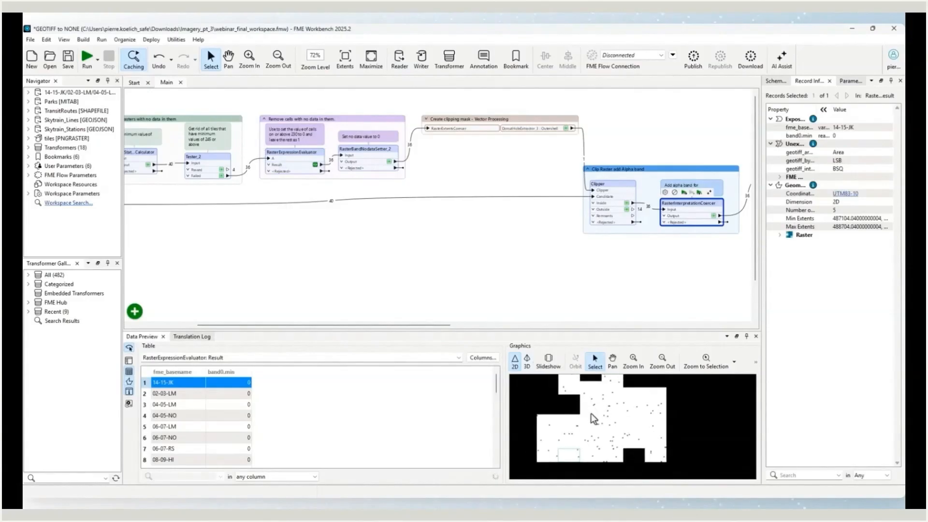
scroll(587, 435, up, 3)
click(588, 437)
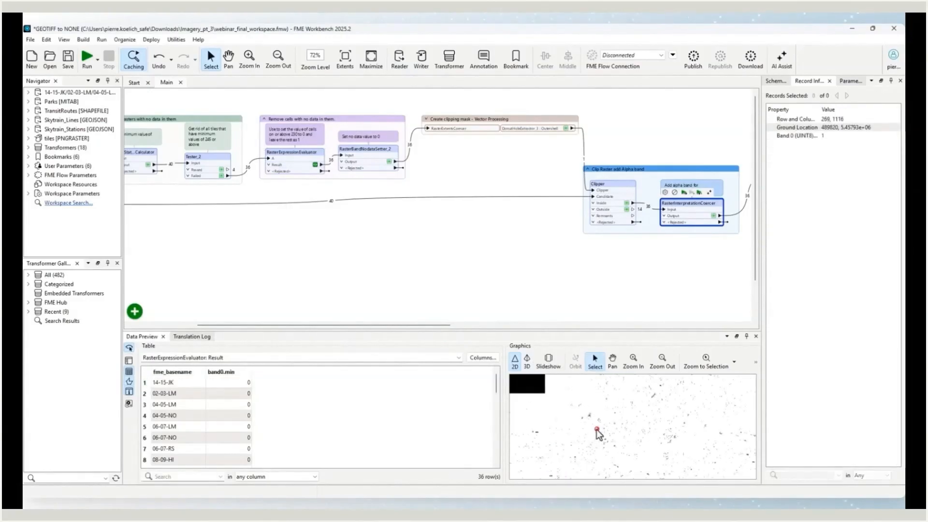
click(590, 415)
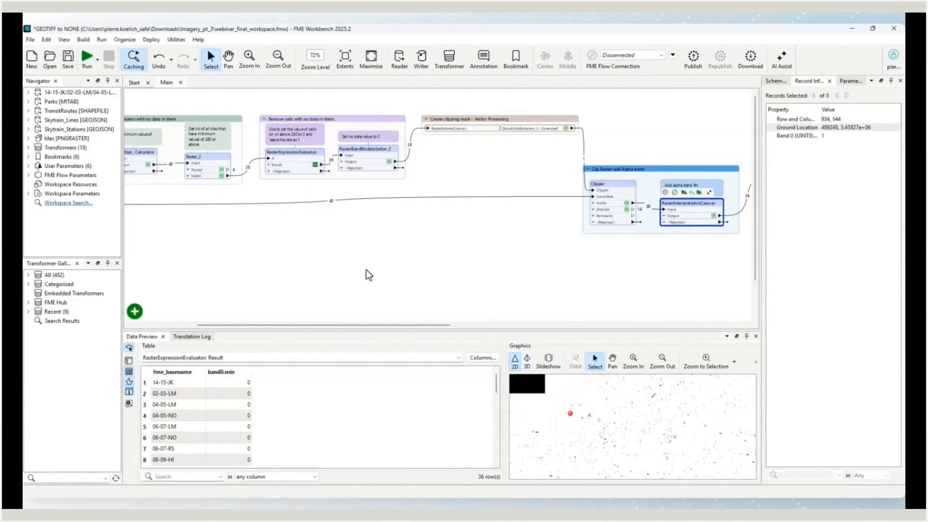
- Review the Nodata Value and Replace Cell Values settings of RasterBandNodataSetter_2 and accept its parameters
double_click(375, 151)
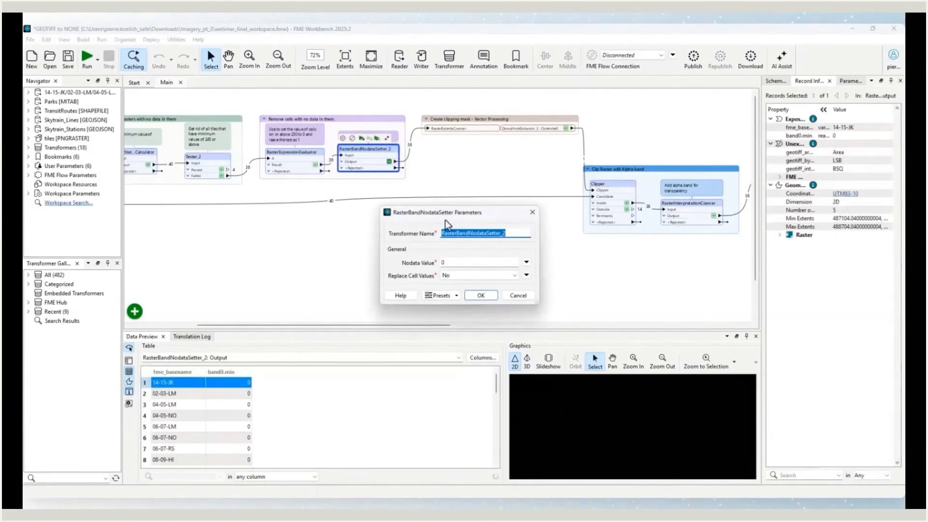
drag(452, 215, 453, 207)
click(516, 227)
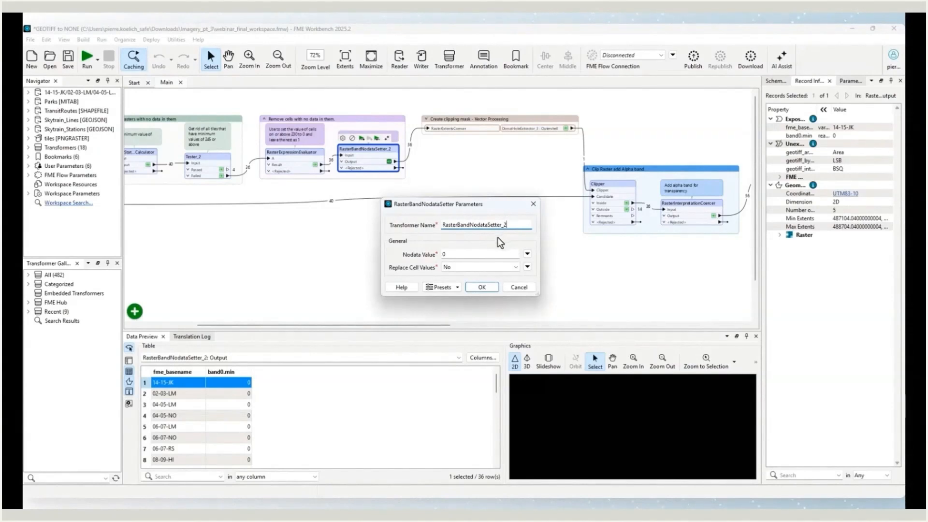
click(481, 287)
- Set the graphics preview's background color to white (#ffffff)
click(755, 364)
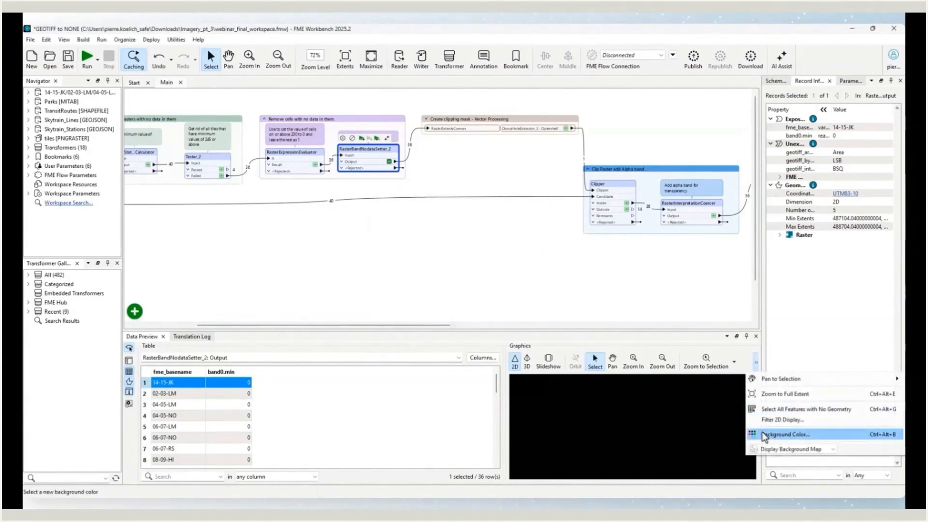
click(763, 435)
click(441, 247)
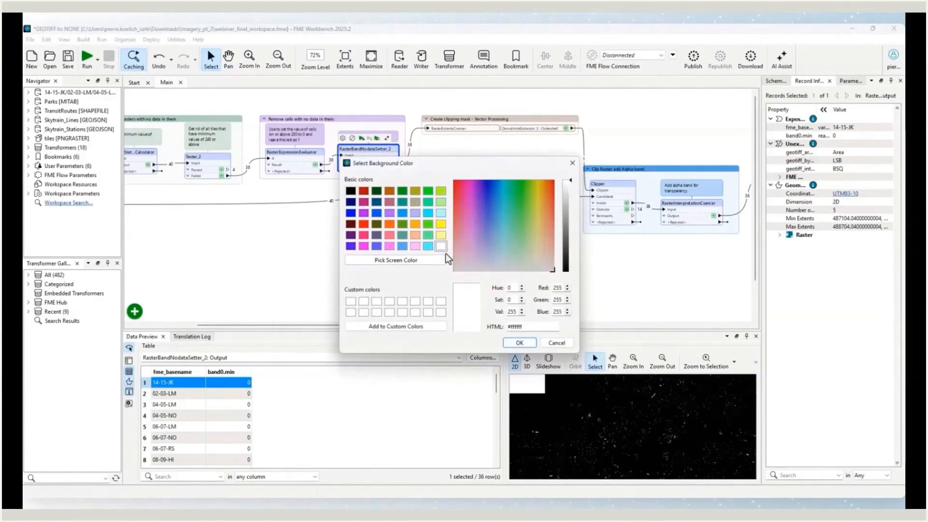
click(522, 343)
- Inspect the RasterBandNodataSetter_2 output in the preview, querying Band 0 values inside the imagery area and in a nodata cell
scroll(571, 404, up, 3)
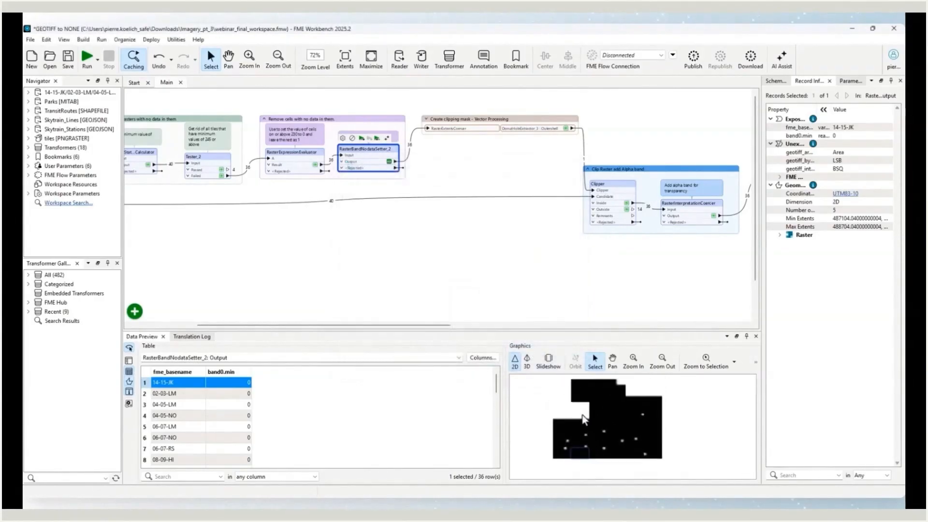
drag(565, 412, 565, 417)
click(593, 437)
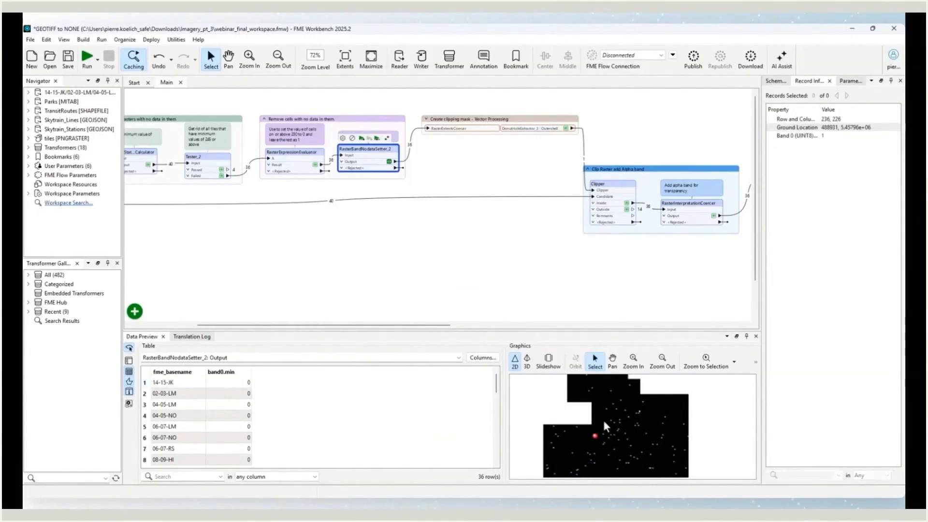
scroll(567, 411, down, 1)
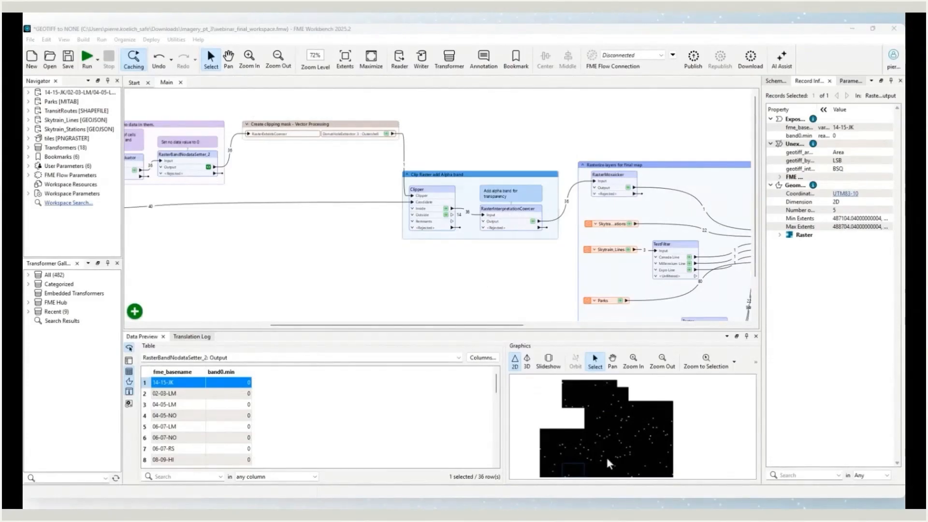
click(569, 428)
scroll(604, 439, up, 5)
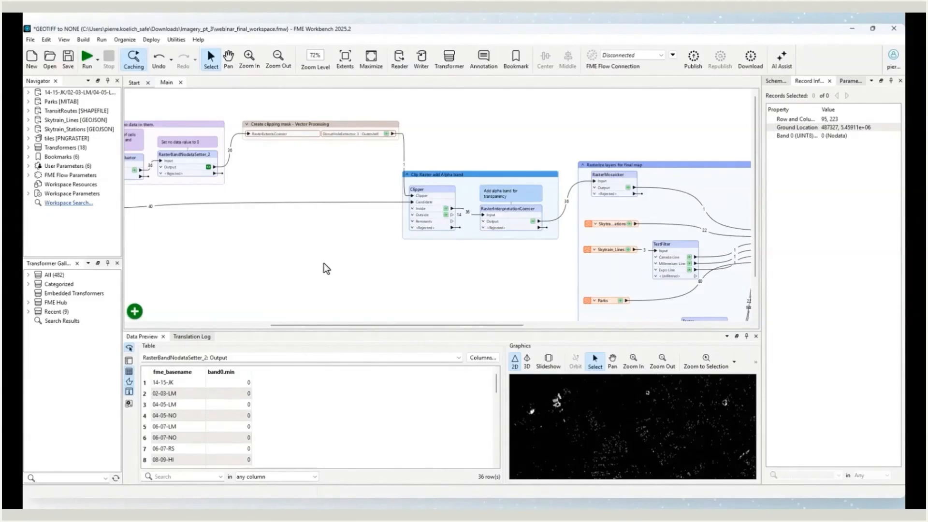
- Add a RasterExtentsCoercer below the clipping mask bookmark and accept its parameters with Extents Type left at Raster Extents
text(raster)
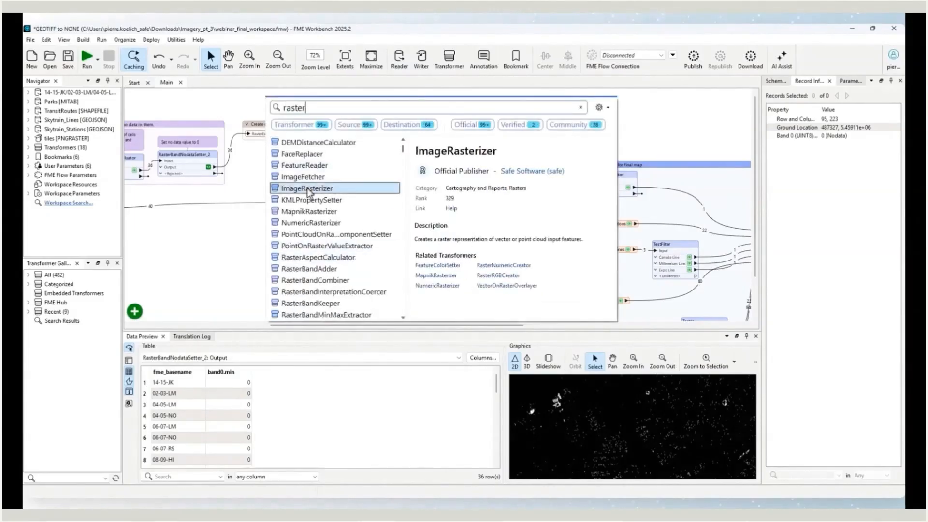
text(extents)
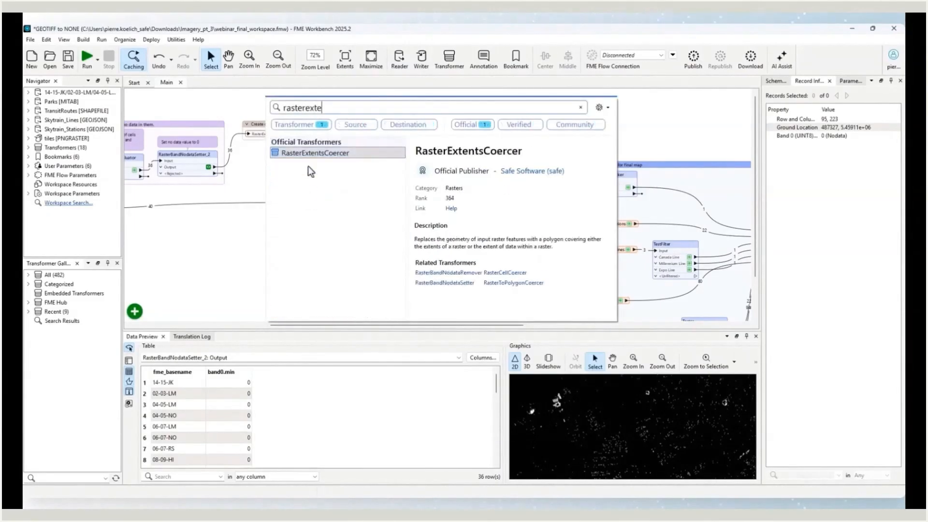
key(Escape)
double_click(326, 155)
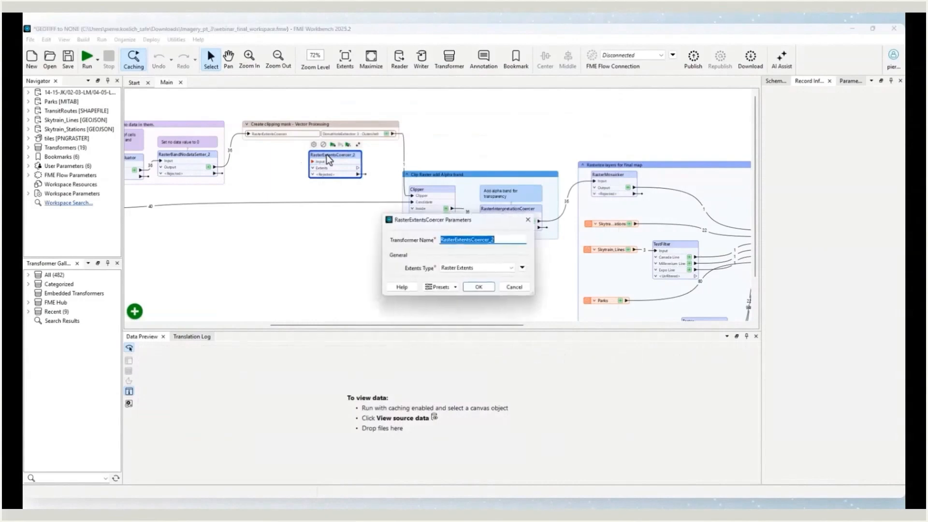
click(502, 239)
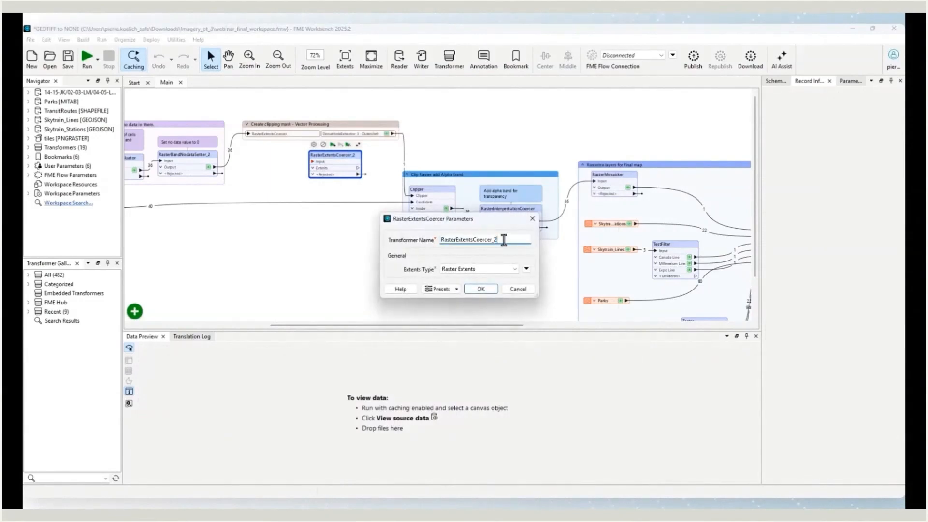
click(488, 290)
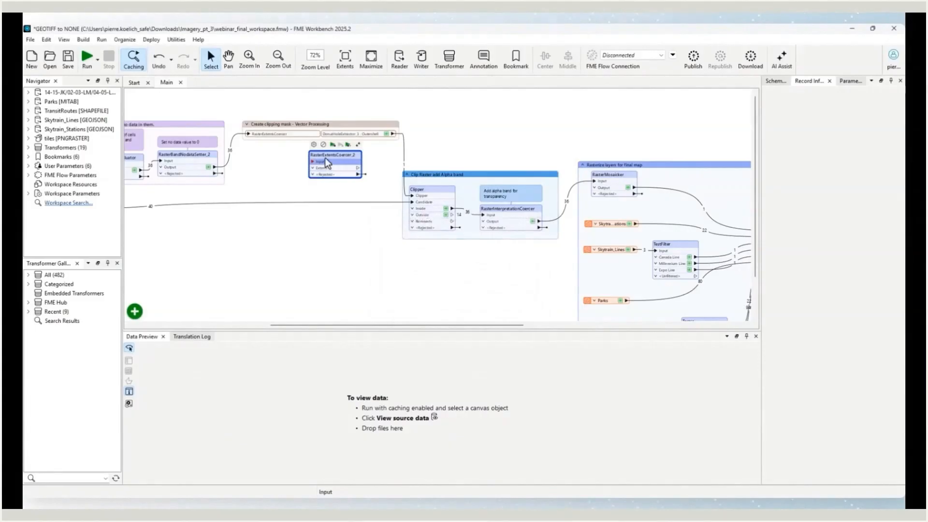
- View the DonutHoleExtractor_3 Outershell polygon and trace the workflow from the GEOTIFF reader to the Clipper
click(386, 133)
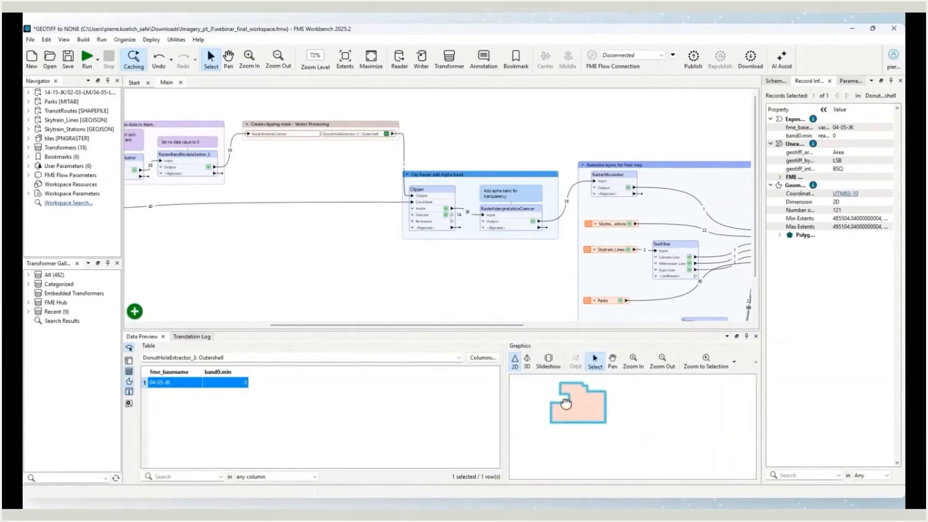
drag(323, 325, 199, 254)
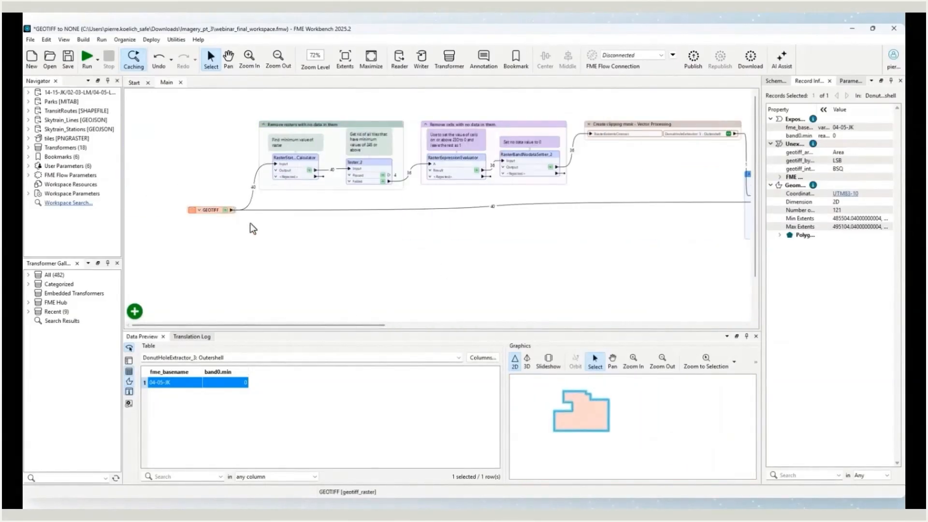
drag(303, 327, 430, 328)
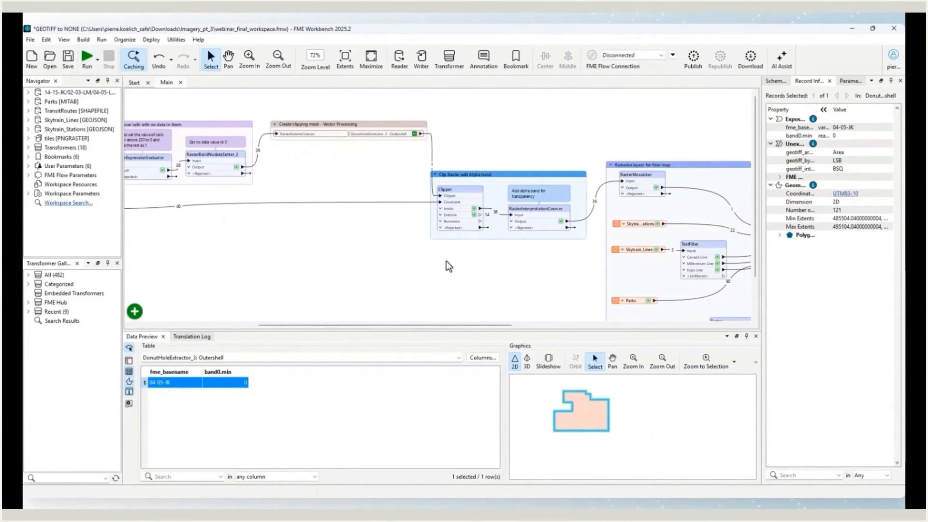
- Examine the Clipper's Inside output, selecting clipped tiles such as 08-09-JK along the edge of the mosaic
click(473, 208)
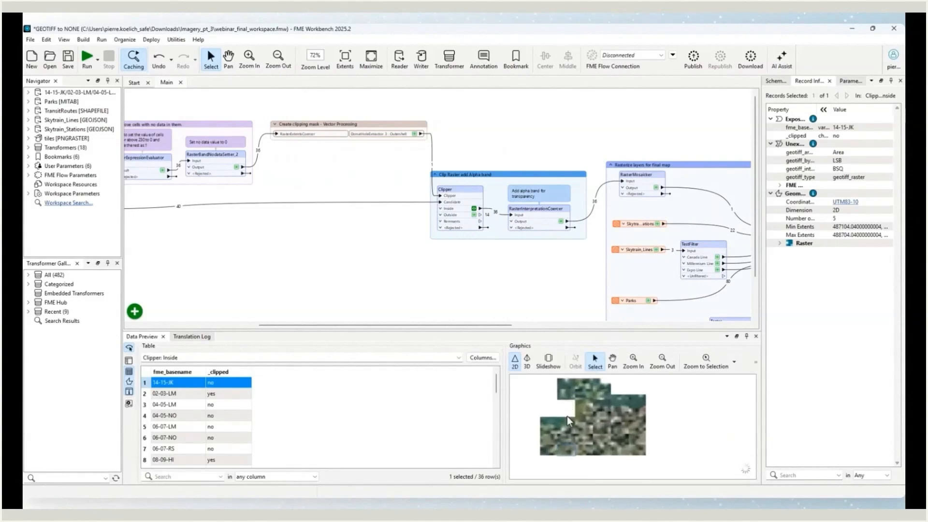
click(564, 413)
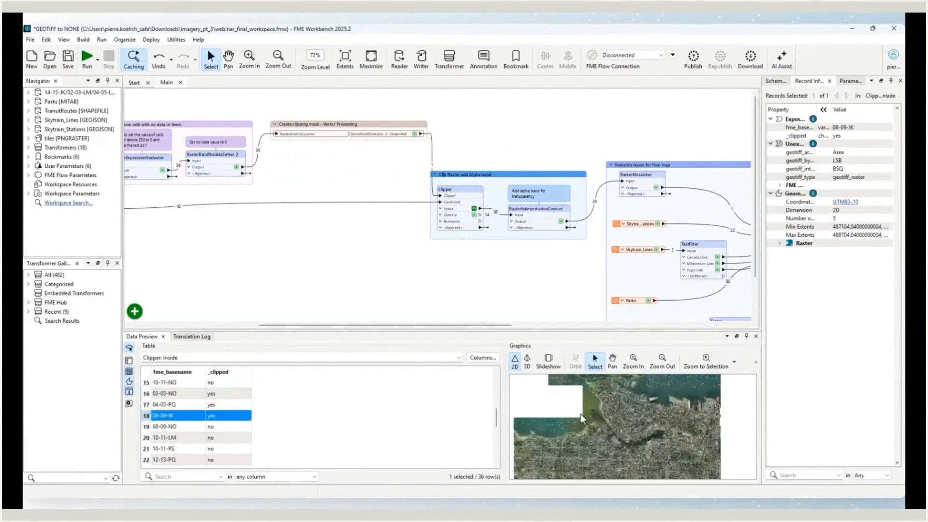
click(581, 415)
click(527, 407)
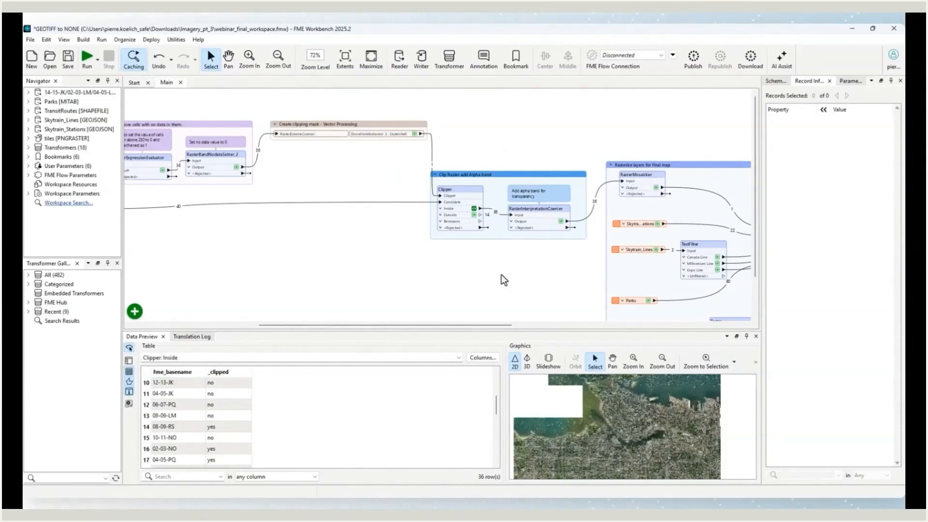
- Review the RasterInterpretationCoercer parameters and accept them with Destination Interpretation Type left at RGBA32
drag(756, 255, 756, 294)
drag(442, 326, 489, 324)
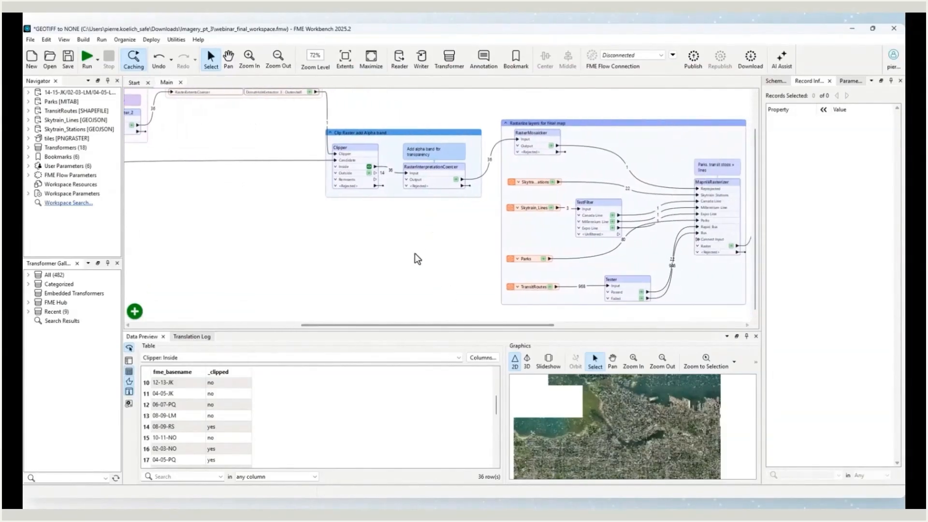
double_click(427, 167)
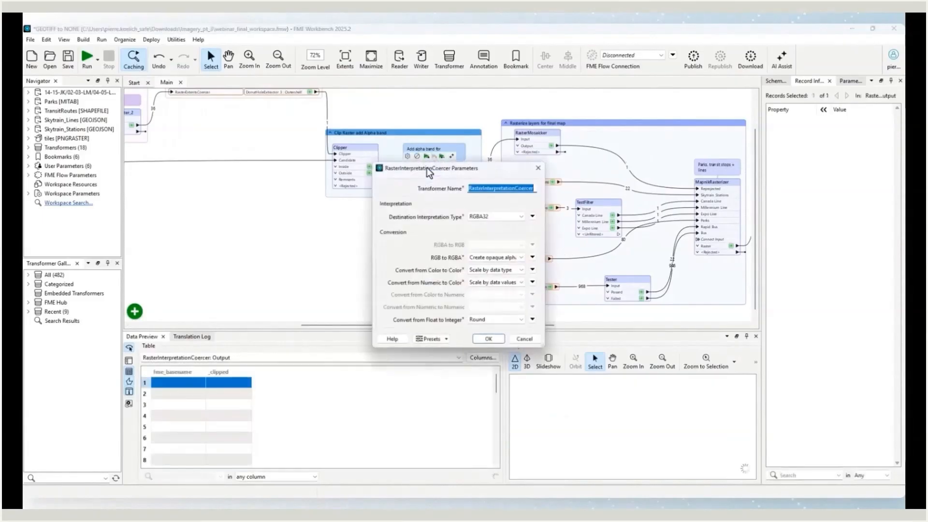
drag(427, 164, 388, 139)
click(447, 156)
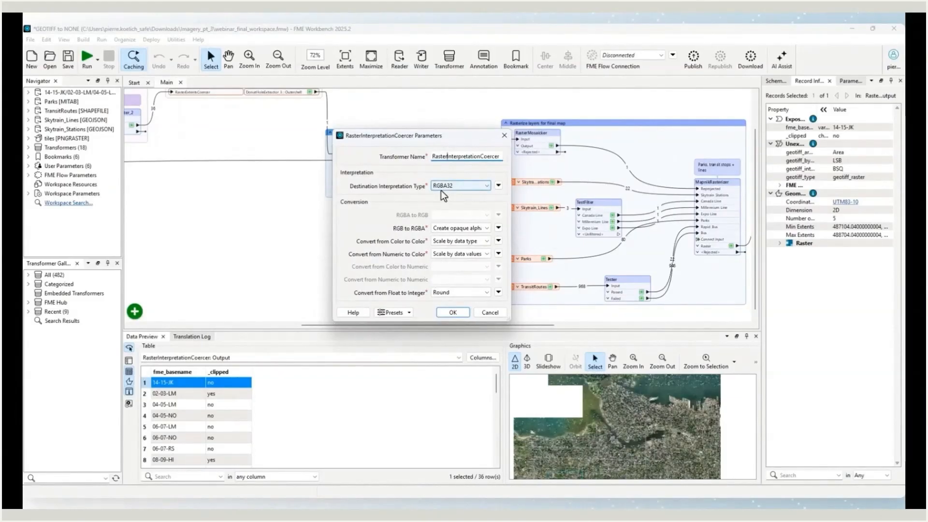
click(442, 313)
- Query the red, green, blue and alpha band values at several imagery locations in the RasterInterpretationCoercer output
scroll(597, 412, up, 5)
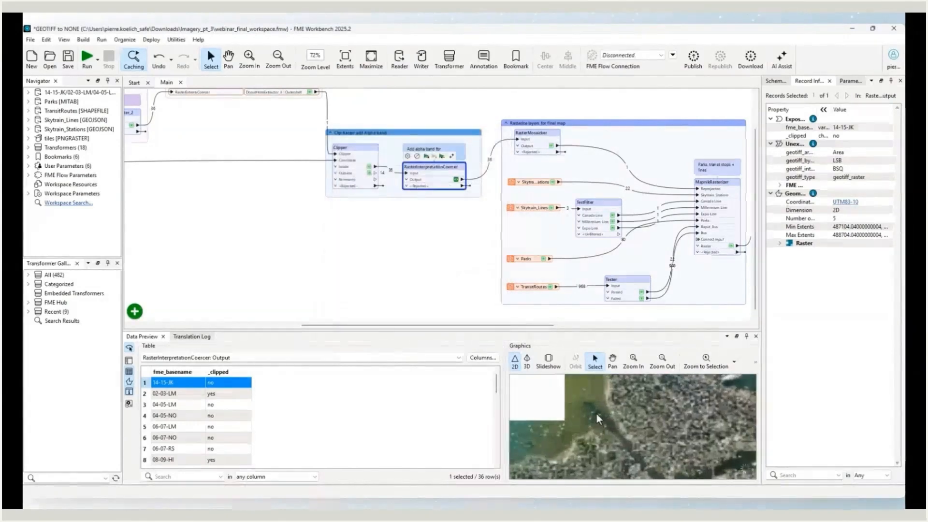
click(596, 410)
click(694, 420)
click(644, 414)
click(599, 377)
click(652, 393)
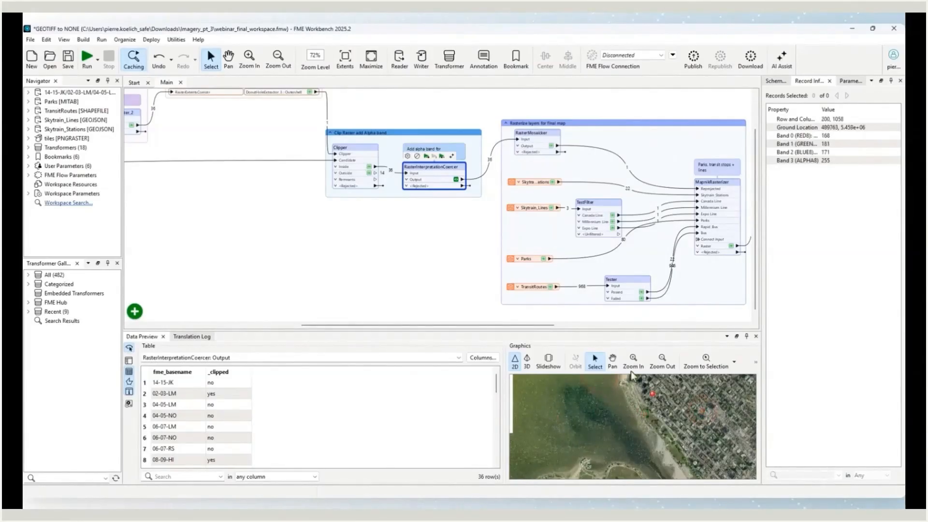
- View the RasterMosaicker output, query band values in the blank area beside the coast, and select the mosaic's record
click(551, 146)
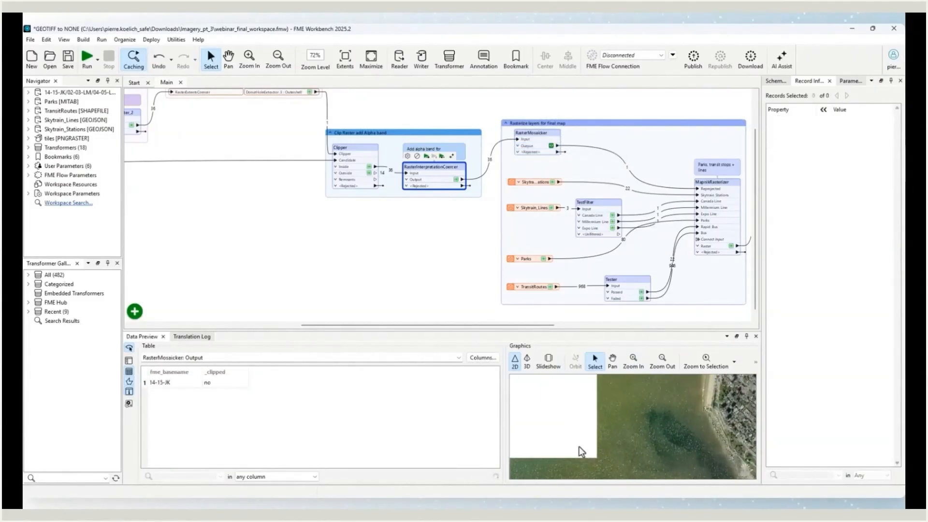
click(589, 456)
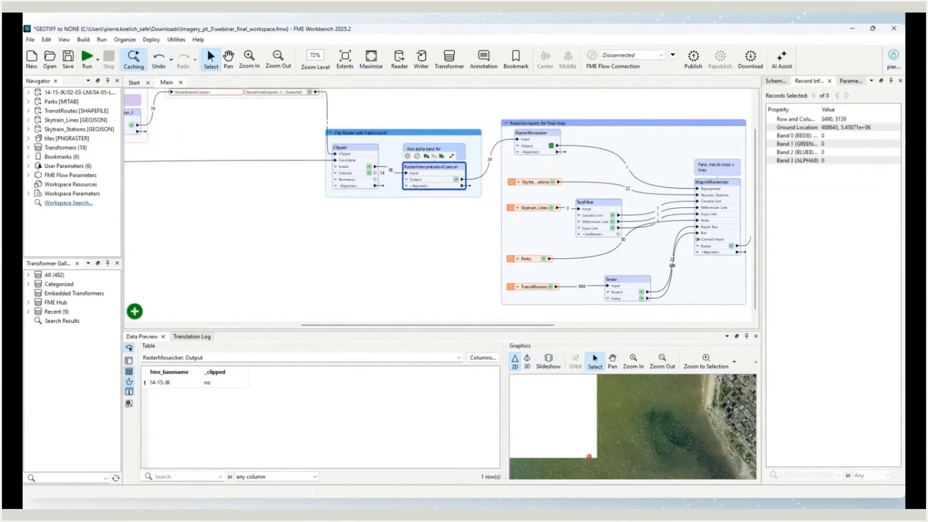
click(174, 383)
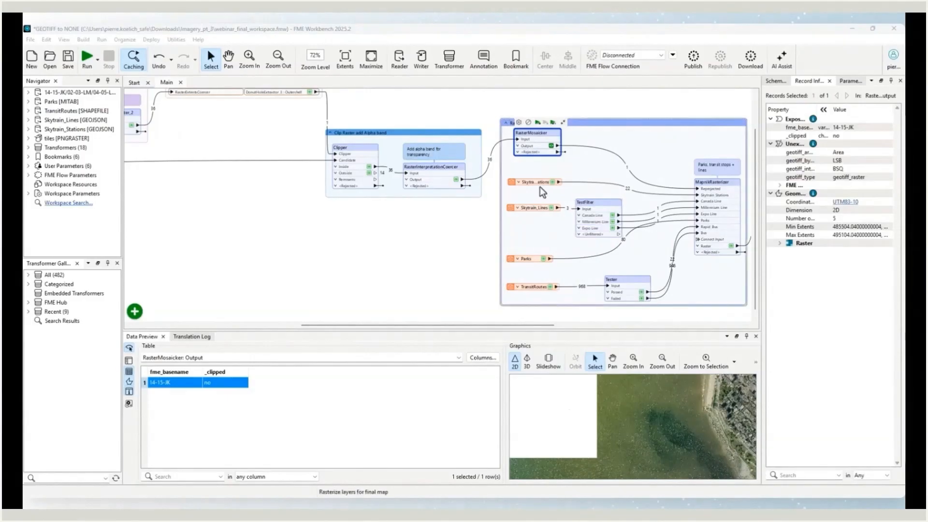
- Preview the Skytrain_Stations, Parks and Skytrain_Lines source data feeding the final map layers
click(553, 182)
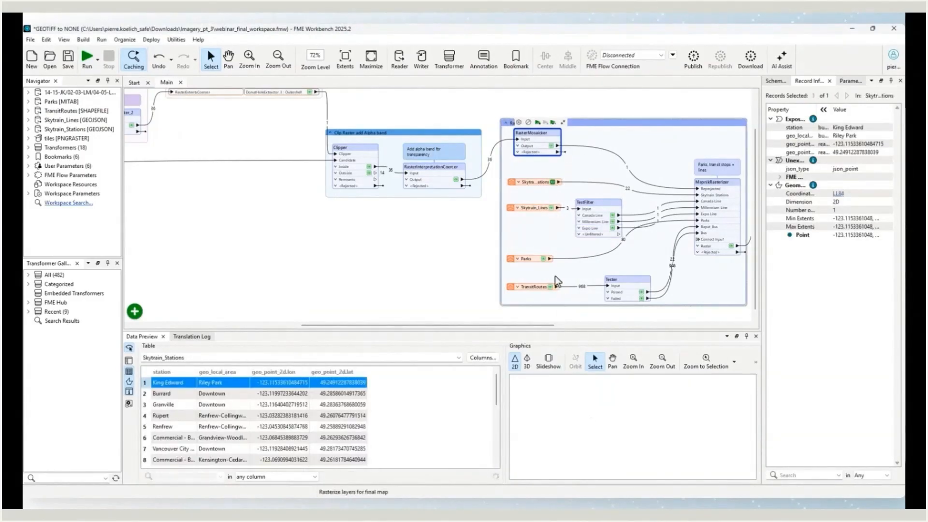
click(543, 259)
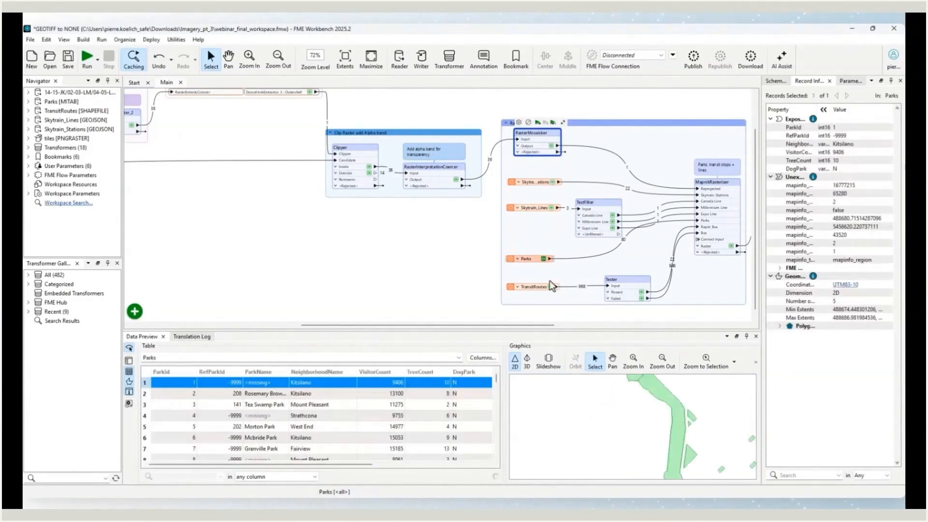
click(551, 208)
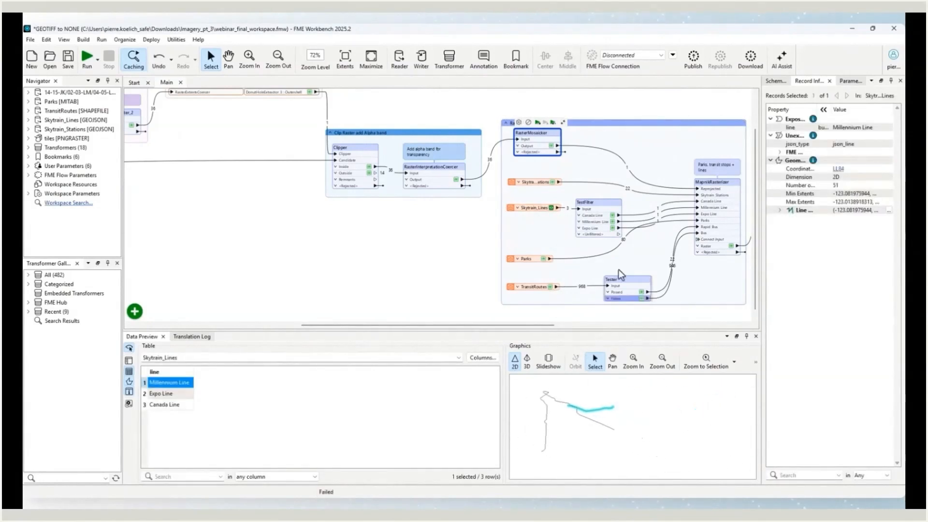
- Review the MapnikRasterizer rendering rules and raster properties, accept them as they are, and view its Raster output
click(700, 184)
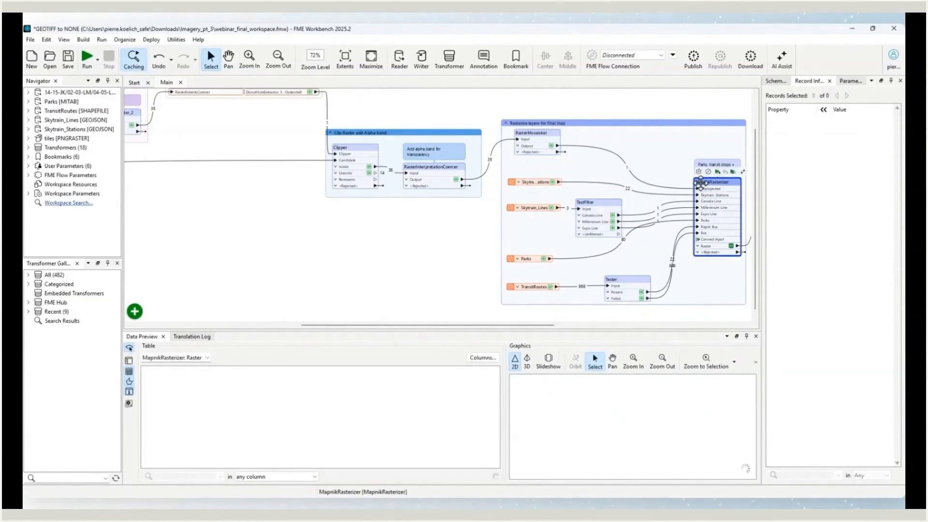
double_click(700, 183)
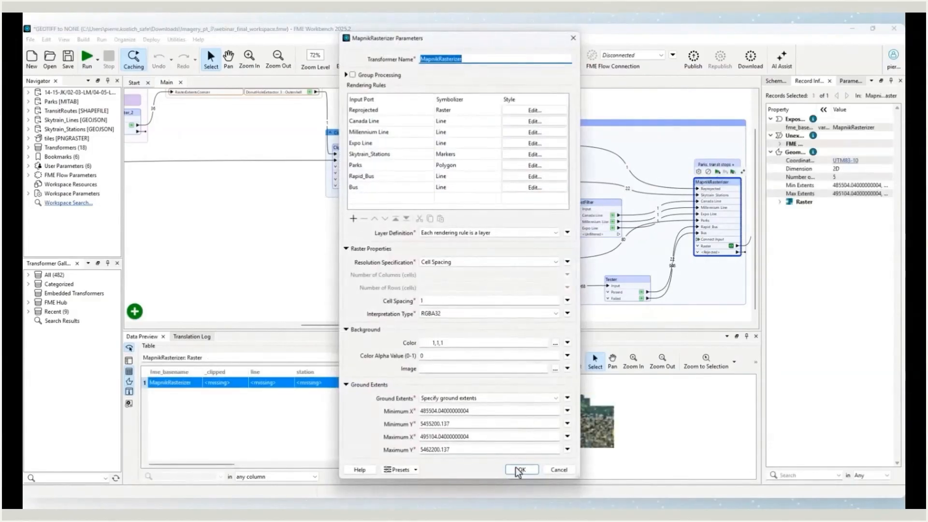
click(519, 470)
drag(401, 323, 536, 324)
click(464, 191)
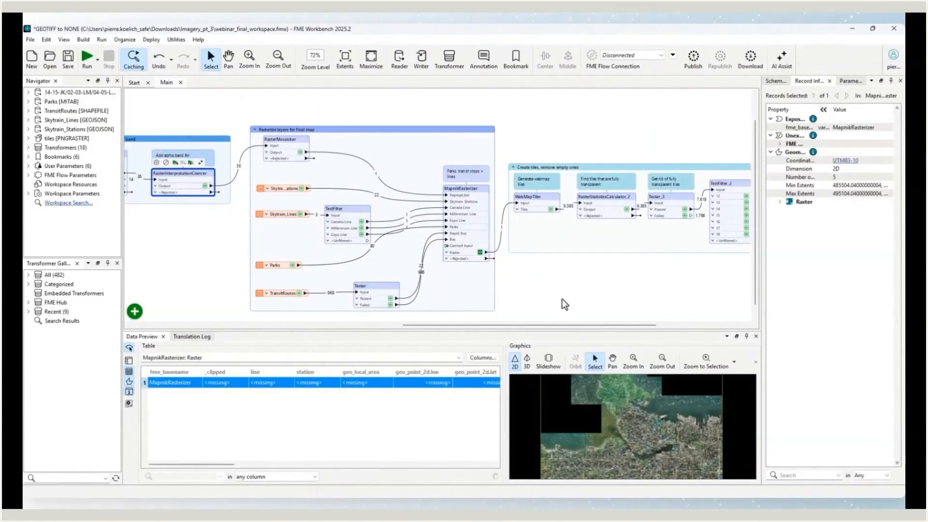
- View the WebMapTiler Tiles output and examine the workflow from tile creation to the PNG raster writer
click(549, 210)
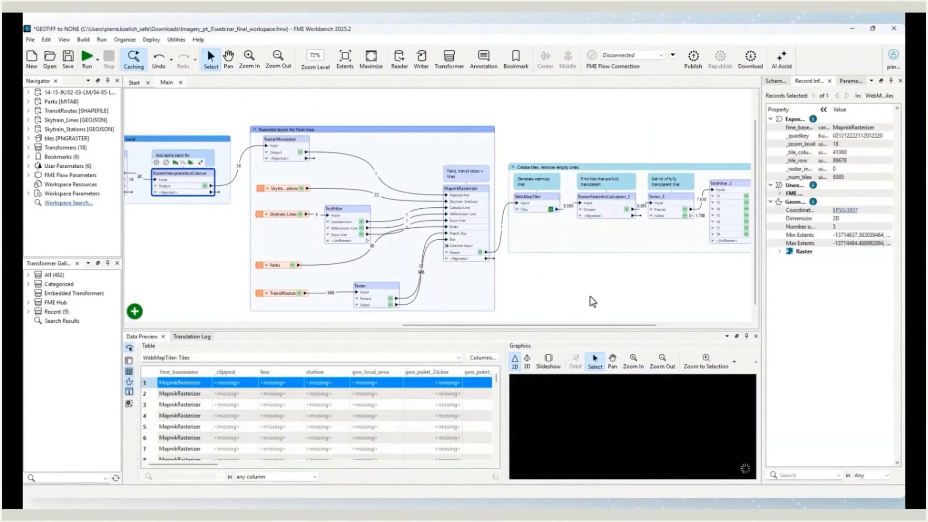
key(space)
drag(599, 287, 471, 272)
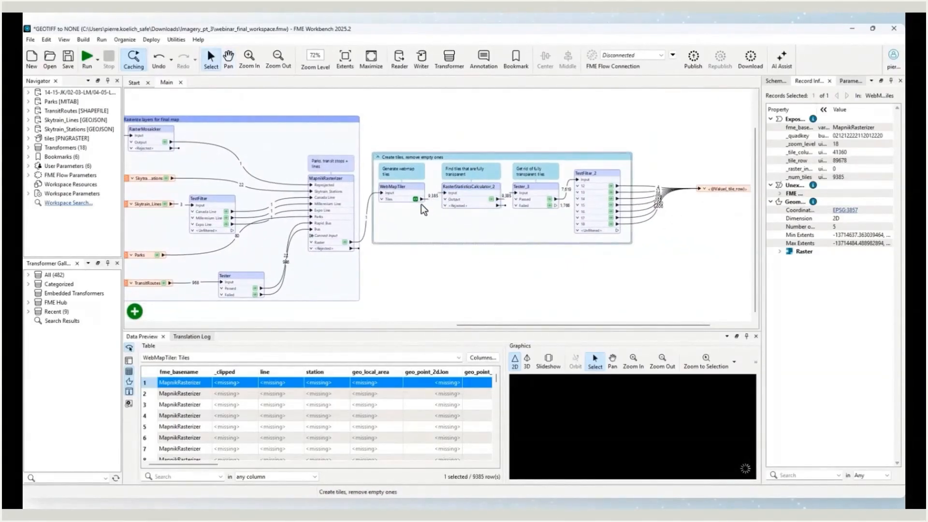
click(441, 278)
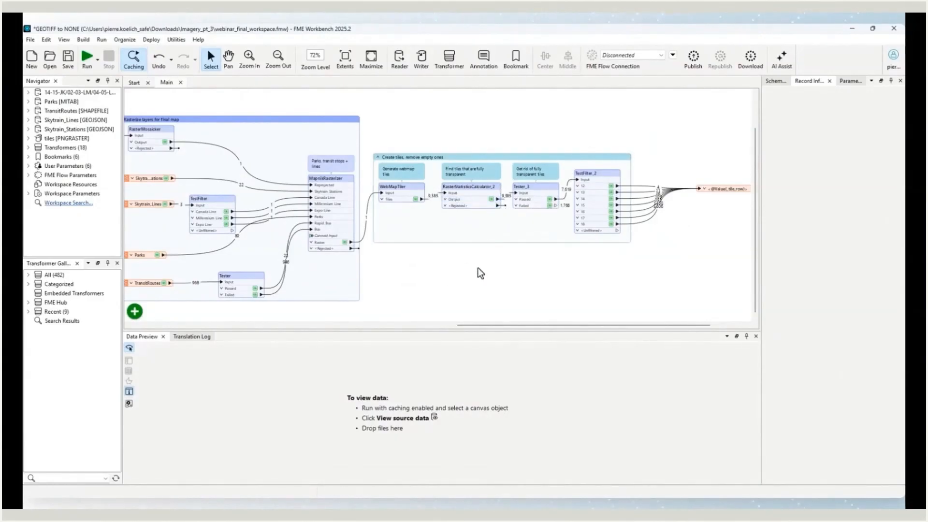
drag(476, 325, 515, 324)
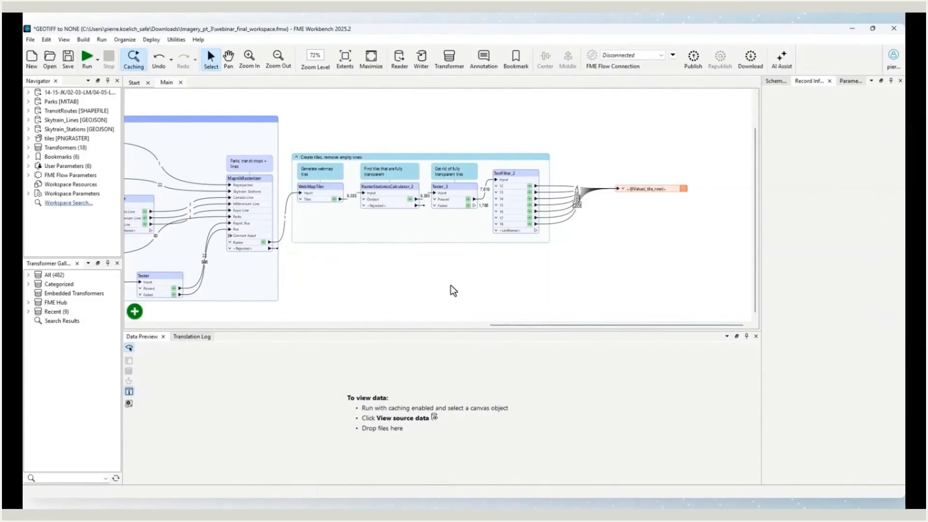
- Review the RasterStatisticsCalculator_2 parameters and accept them with only Max calculated for band 3
click(380, 188)
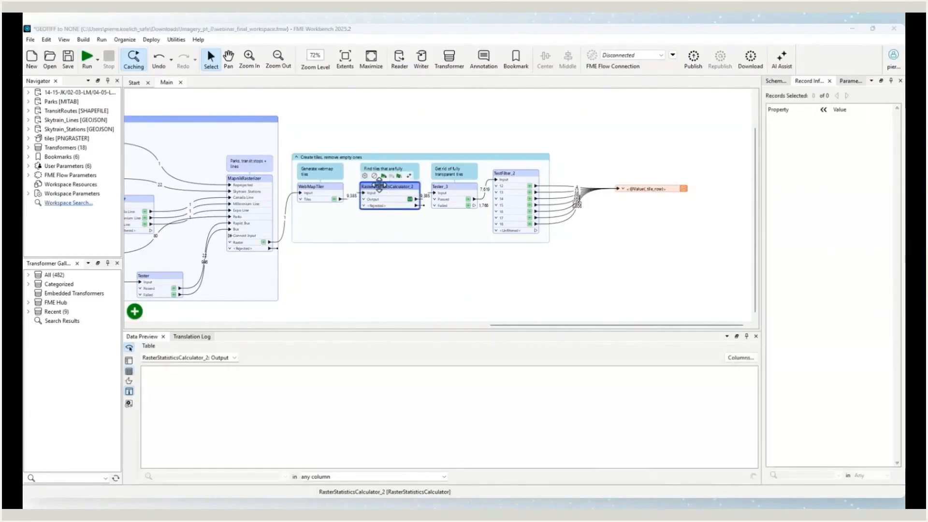
double_click(380, 187)
drag(457, 161, 520, 123)
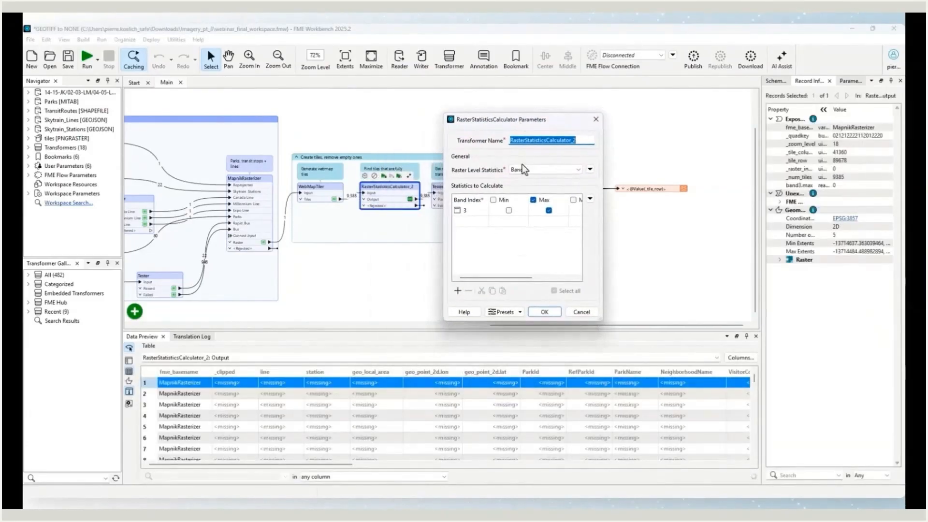
drag(491, 279, 535, 284)
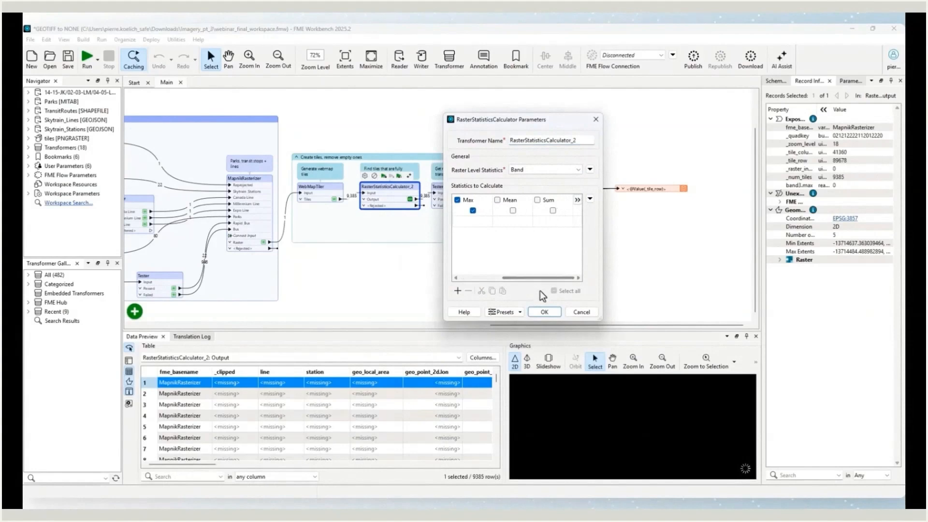
click(543, 312)
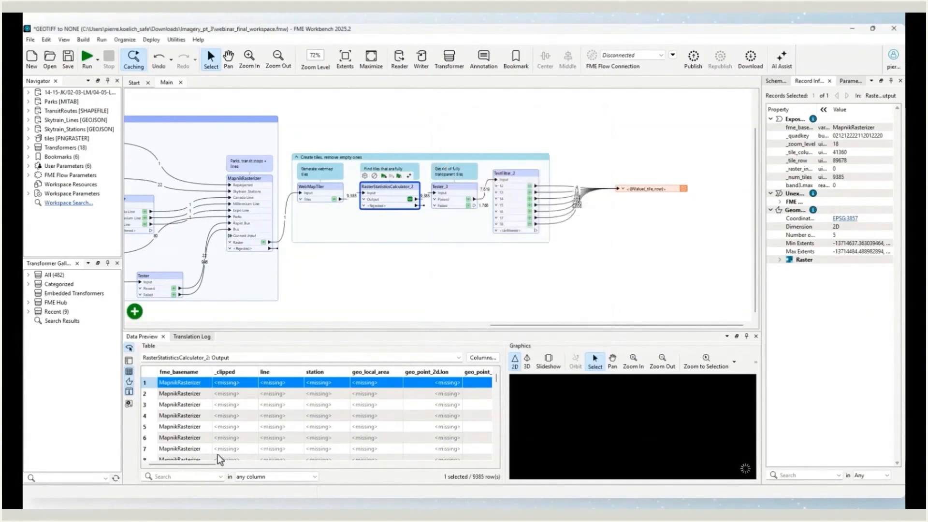
- Examine the band3.max attribute in the RasterStatisticsCalculator_2 output, selecting tile records such as rows 15 and 17
drag(173, 465, 447, 462)
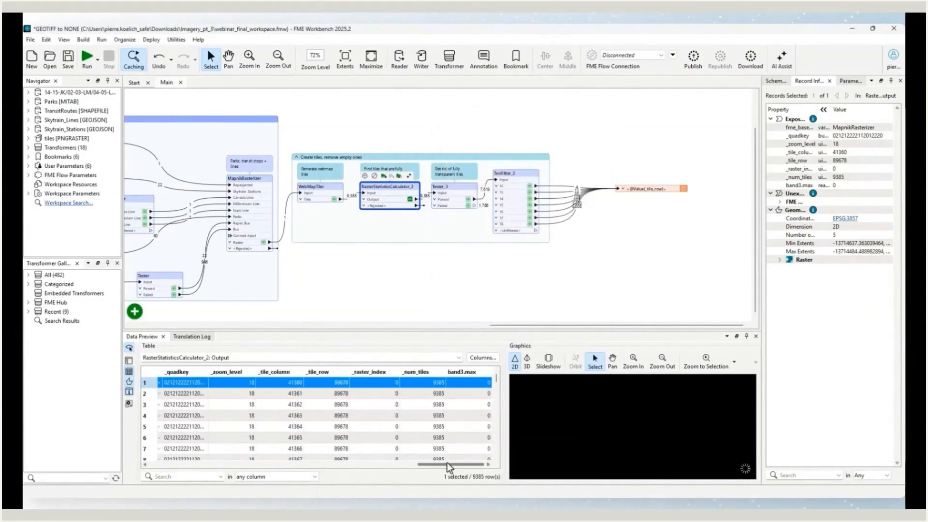
scroll(449, 405, down, 5)
click(477, 381)
scroll(476, 384, up, 2)
click(471, 392)
click(457, 436)
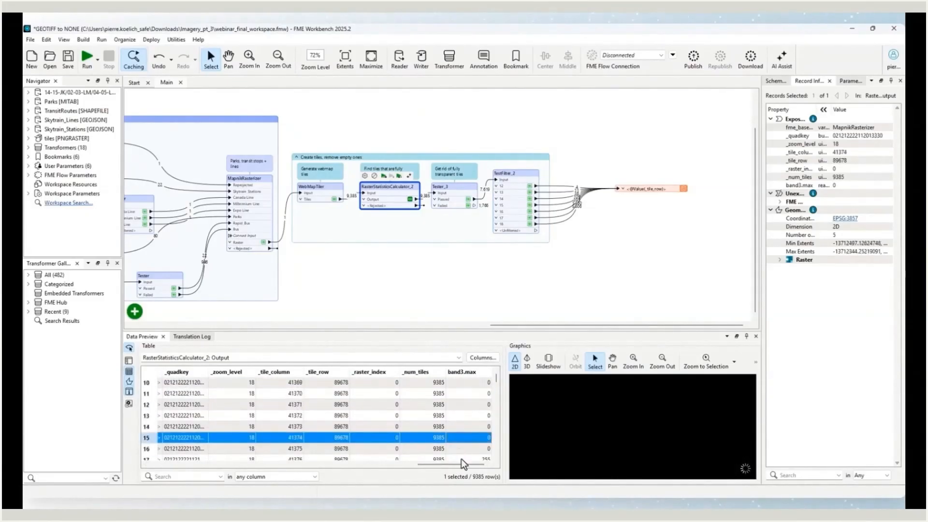
click(461, 459)
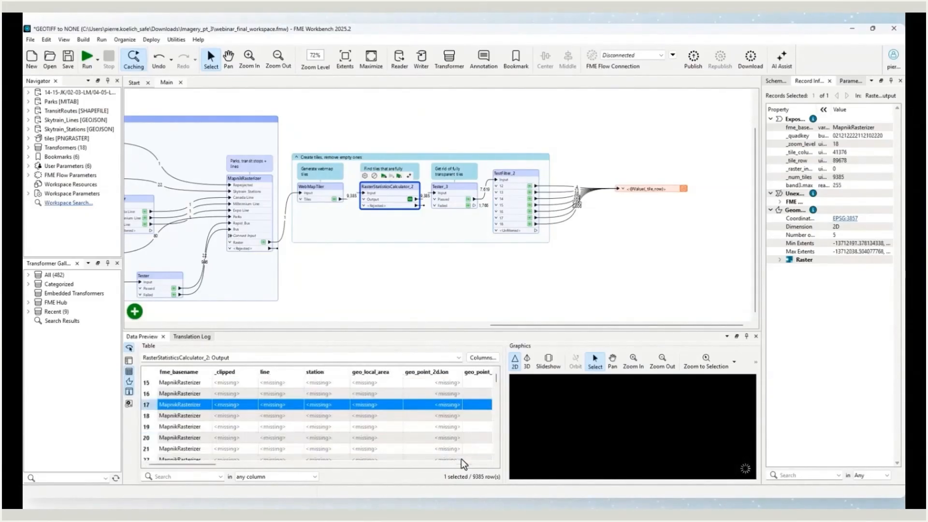
- Review the Tester_3 clause that passes tiles with band3.max != 0 and accept its parameters
double_click(448, 187)
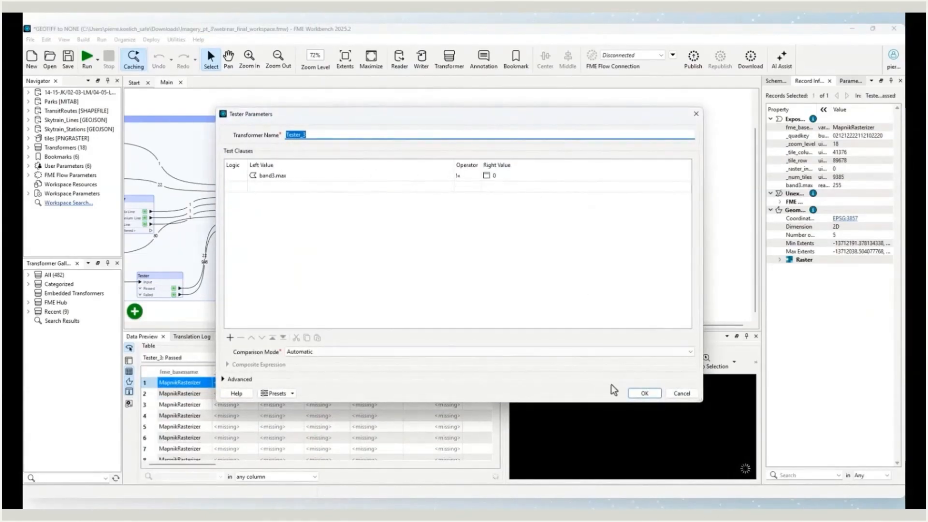
click(644, 393)
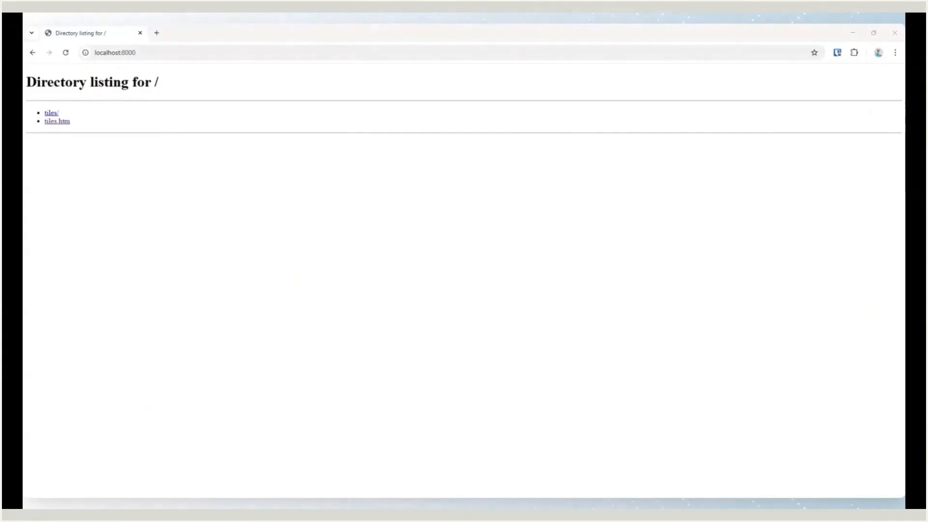
- In the web browser, open tiles.htm from the localhost:8000 directory listing and view the tiled map
click(66, 122)
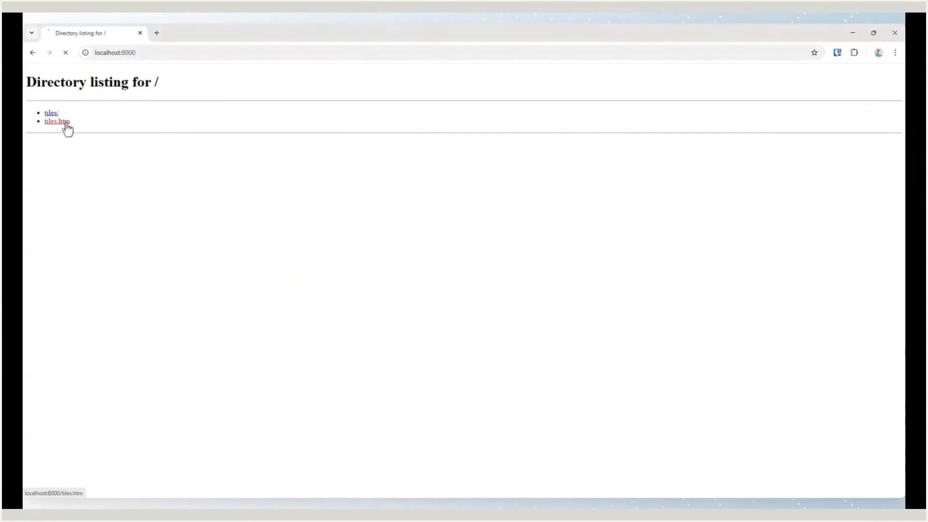
scroll(412, 225, up, 2)
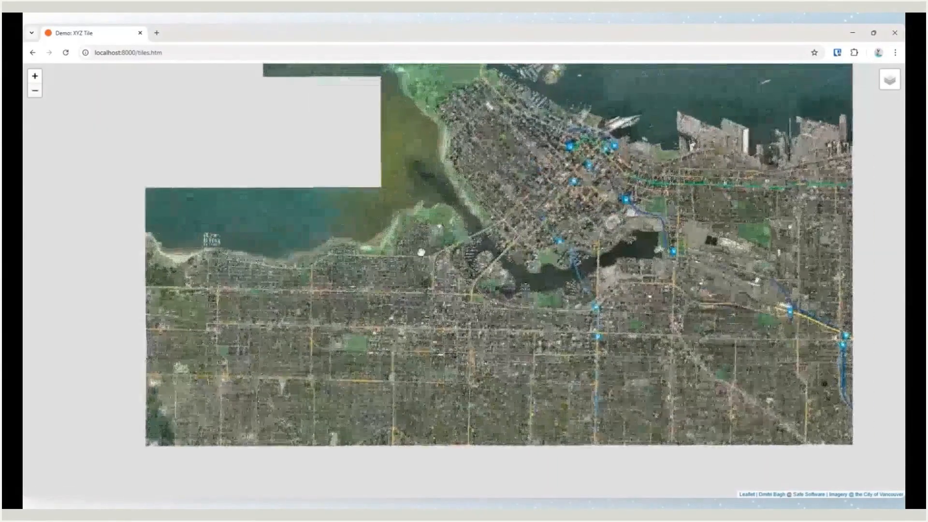